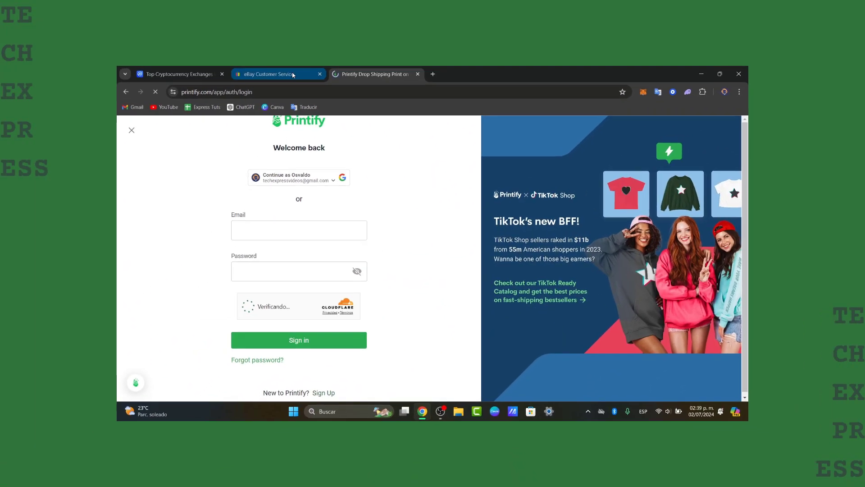
- Sign in to Printify with the Google account, then bring the eBay tab forward
click(293, 75)
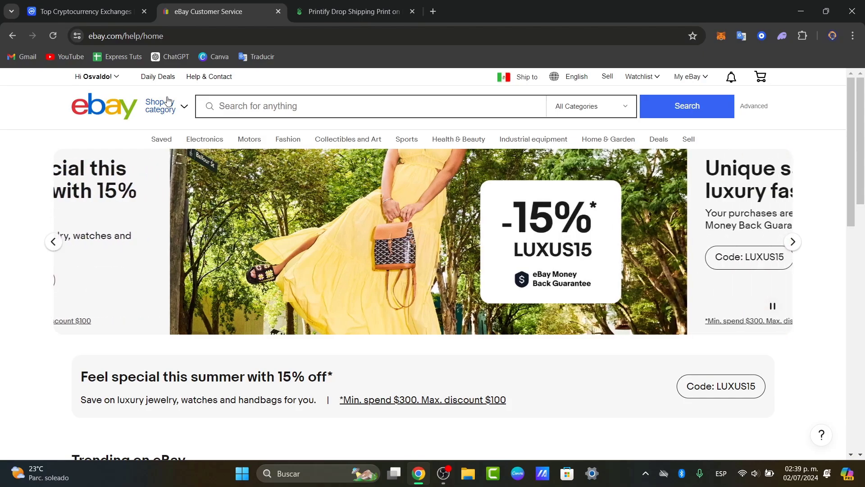
click(341, 6)
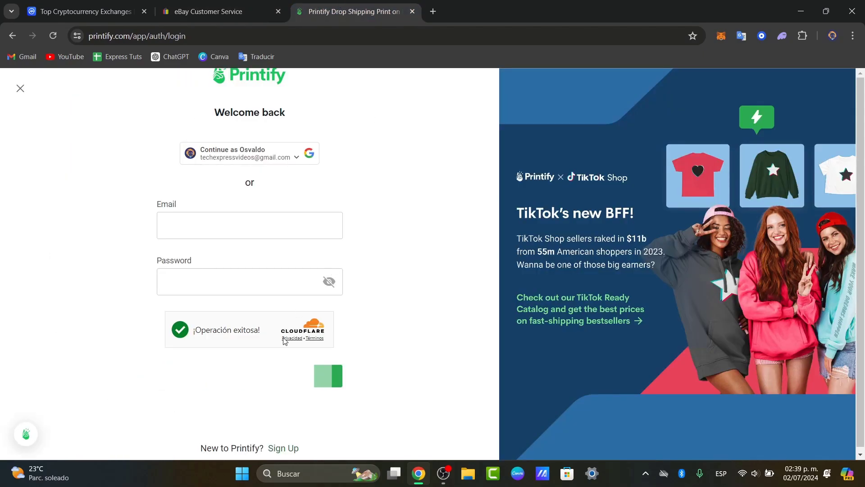
click(284, 153)
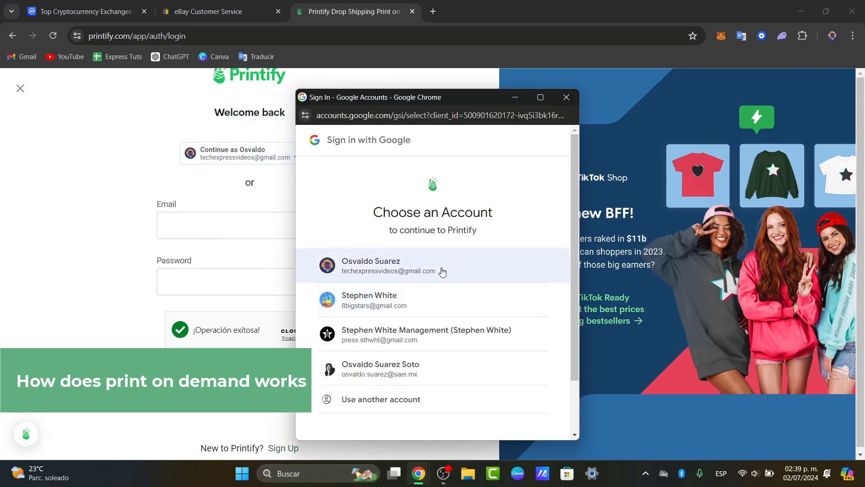
click(441, 268)
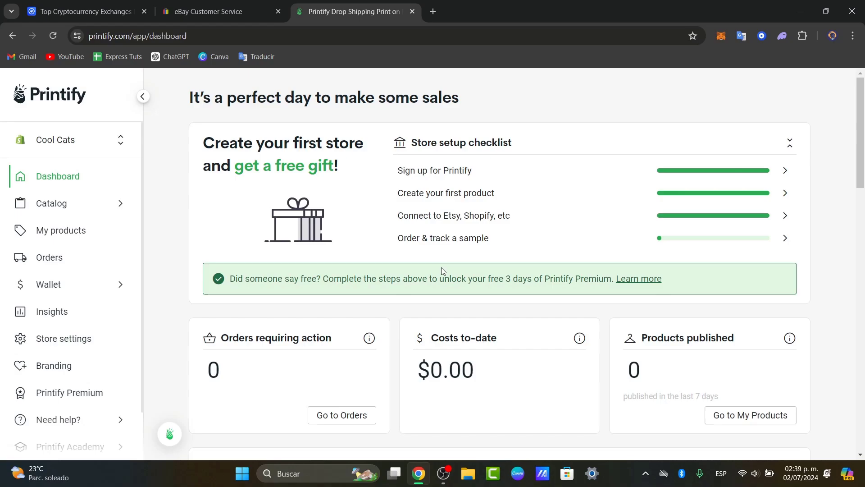
click(242, 5)
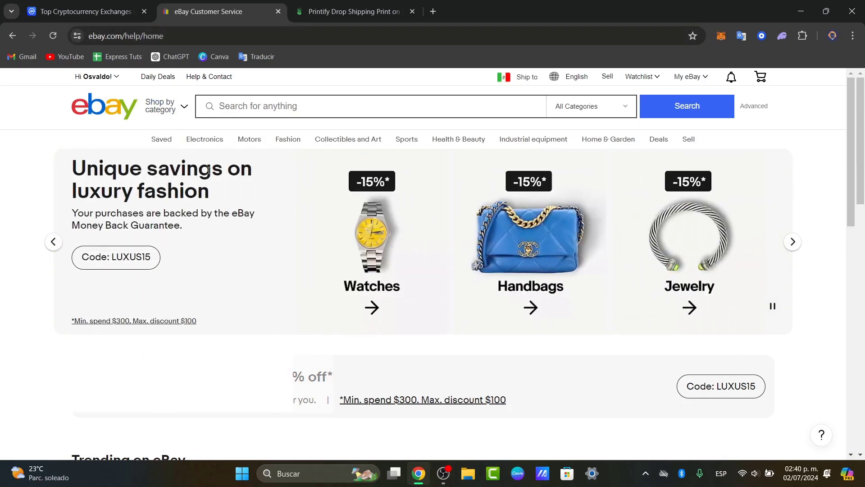
- Open eBay's Sell page and start a listing by searching for 'clothing'
click(611, 78)
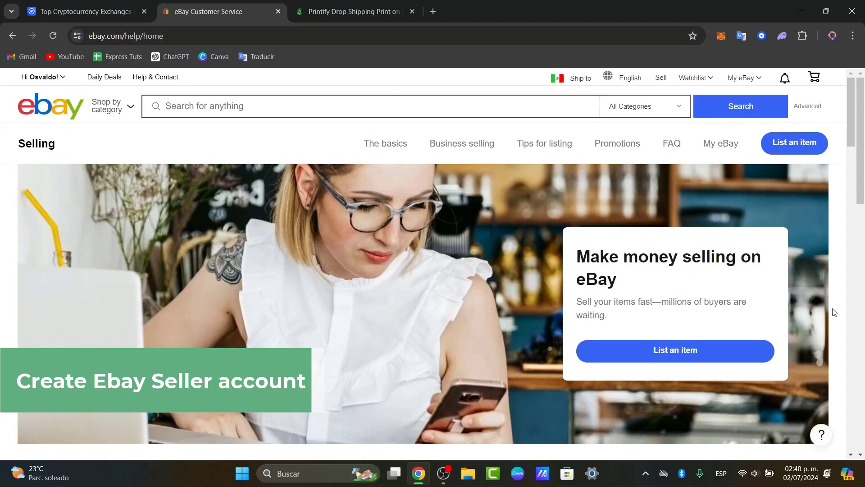
scroll(840, 303, down, 3)
scroll(834, 305, up, 2)
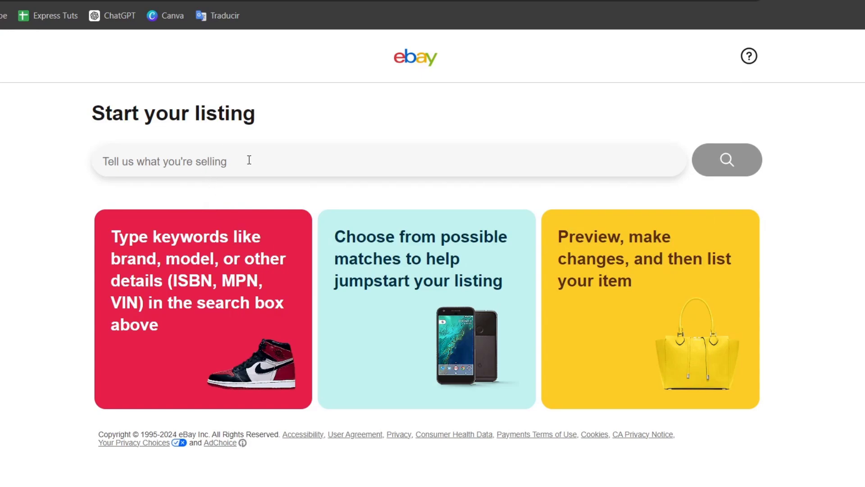
text(clothing)
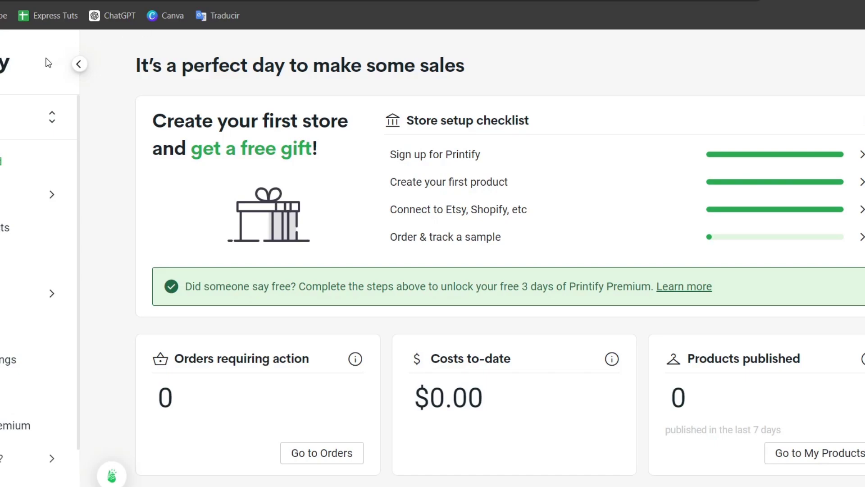
- Add a new store from the sidebar store list and review the offered sales channels
click(12, 121)
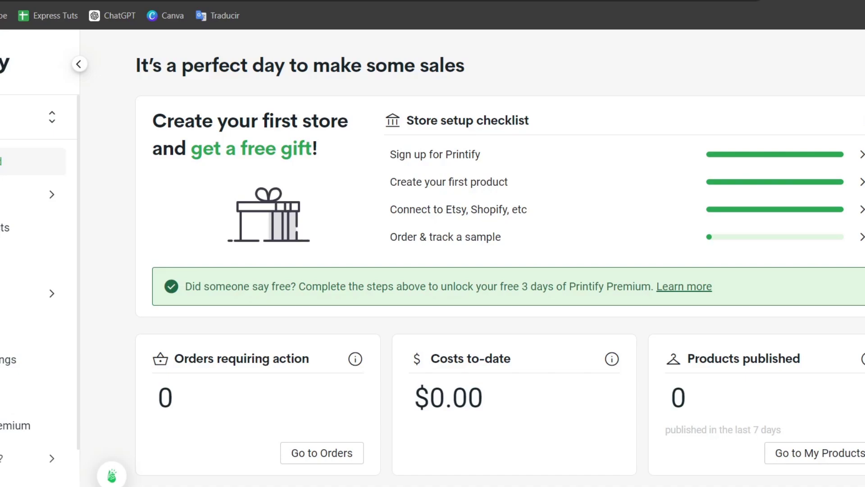
click(57, 125)
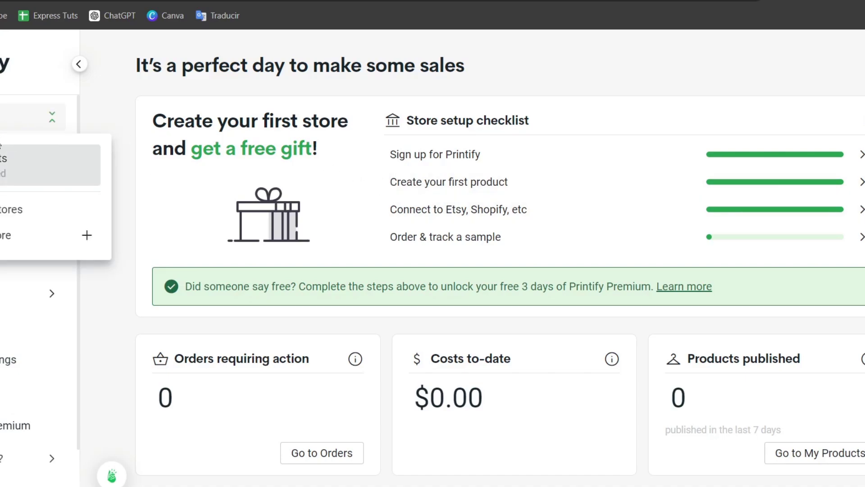
click(8, 234)
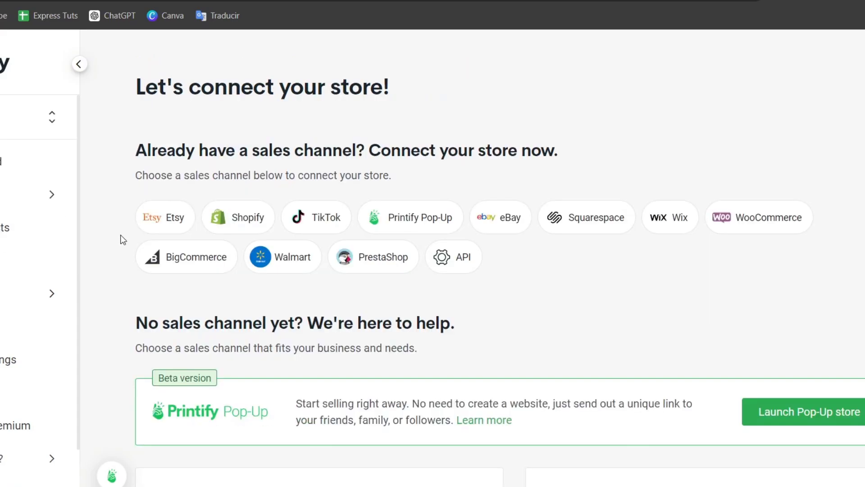
scroll(720, 260, down, 9)
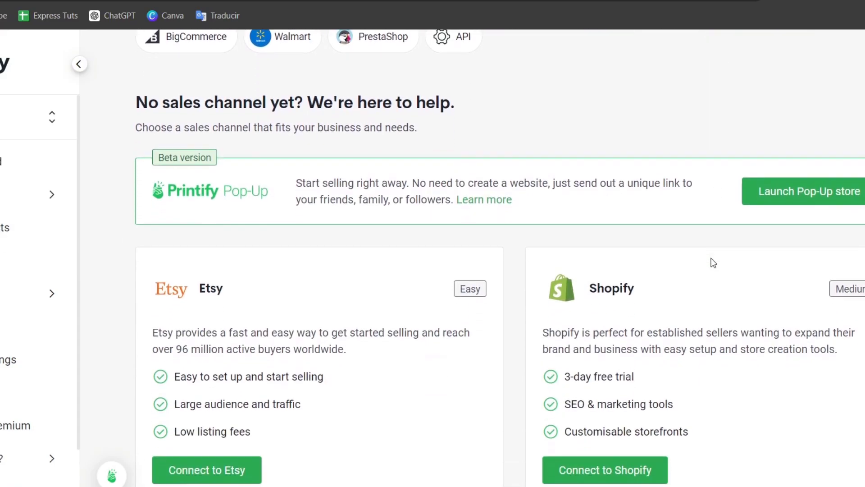
scroll(706, 265, down, 2)
scroll(704, 267, up, 4)
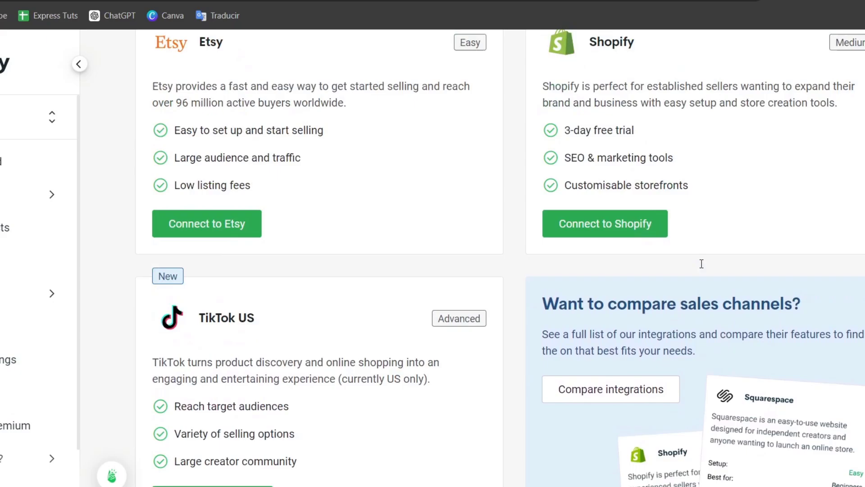
scroll(703, 268, up, 5)
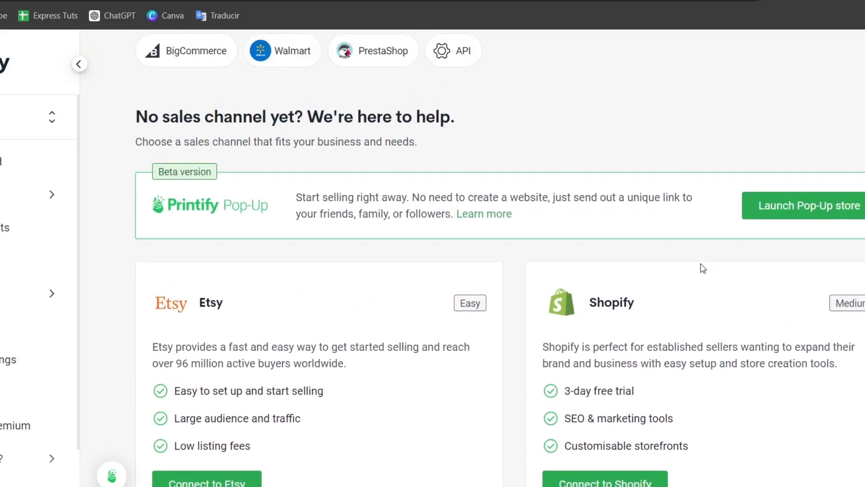
scroll(702, 268, down, 14)
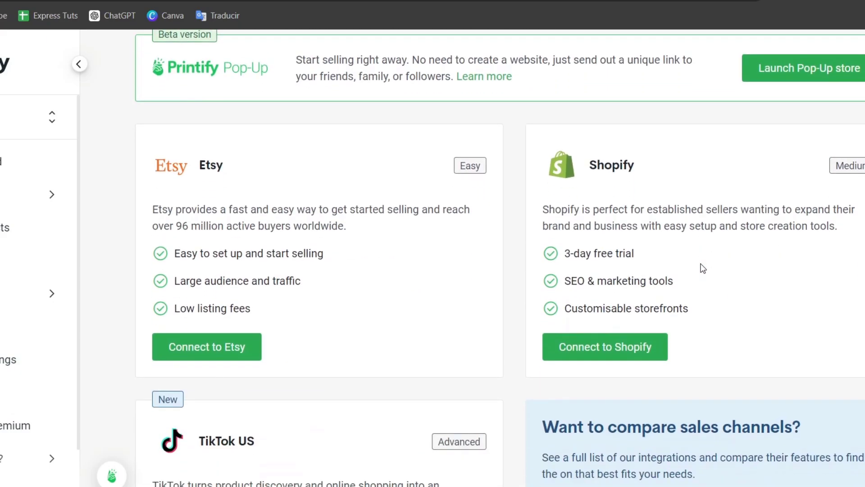
scroll(700, 264, down, 10)
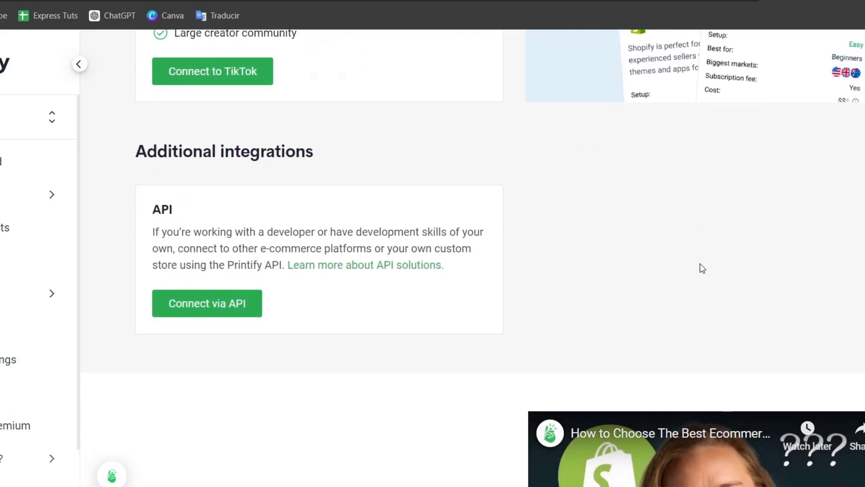
scroll(700, 264, up, 20)
scroll(700, 264, up, 3)
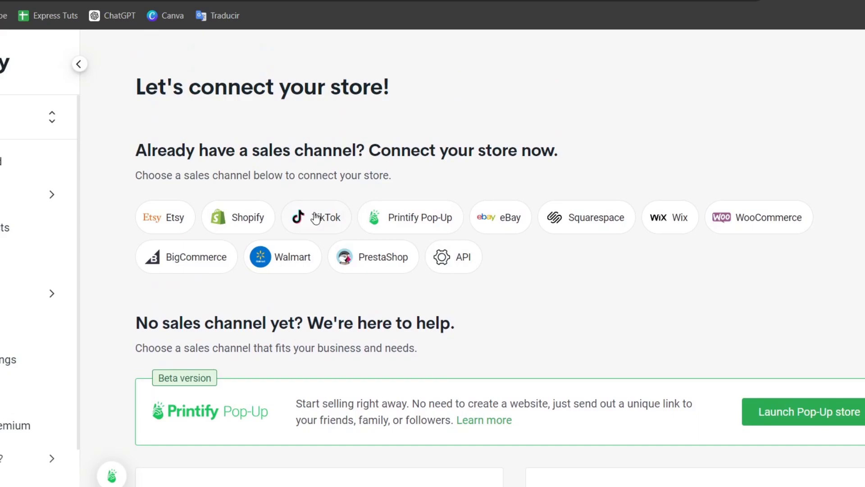
- Choose eBay as the sales channel and create a store named 'Fazbear Shop'
click(500, 218)
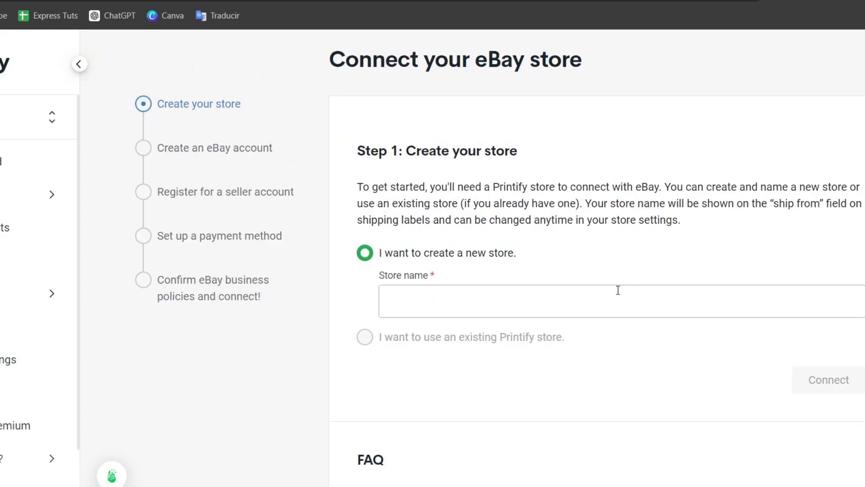
click(586, 292)
text(Te)
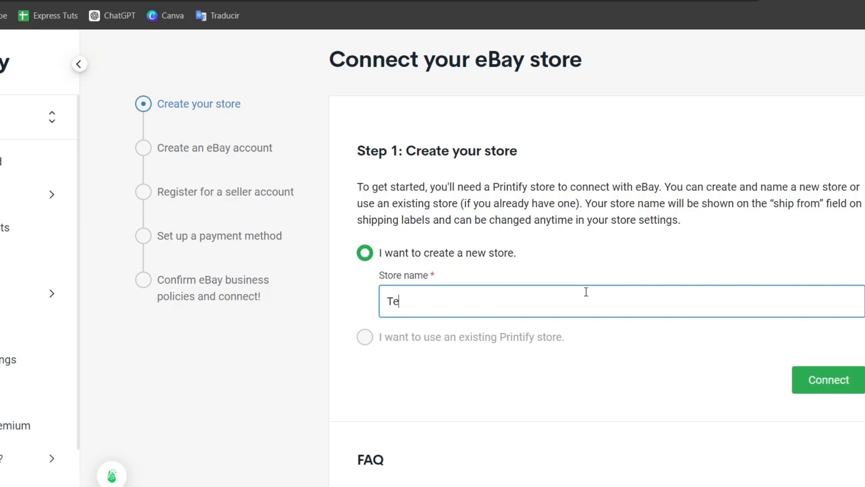
key(BackSpace)
key(BackSpace)
key(BackSpace)
key(BackSpace)
text(Faze)
text(ear Shop)
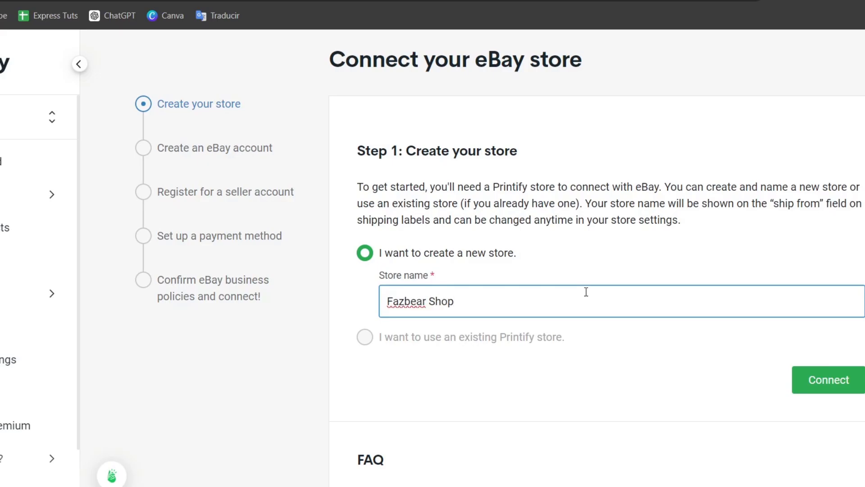
click(820, 384)
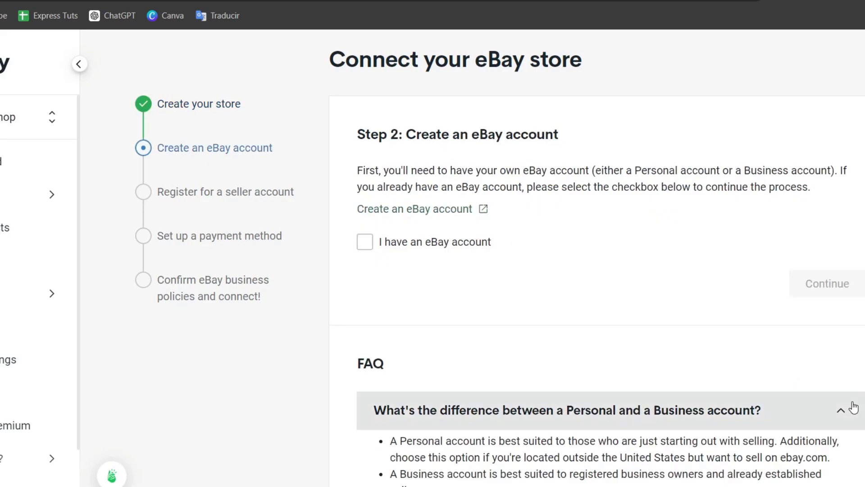
- Confirm an existing eBay account and grant Printify access to it
drag(437, 137, 571, 139)
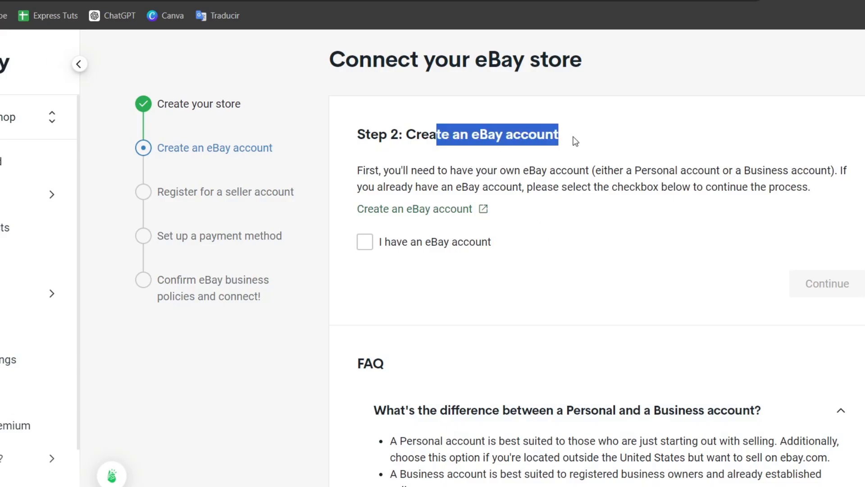
click(668, 139)
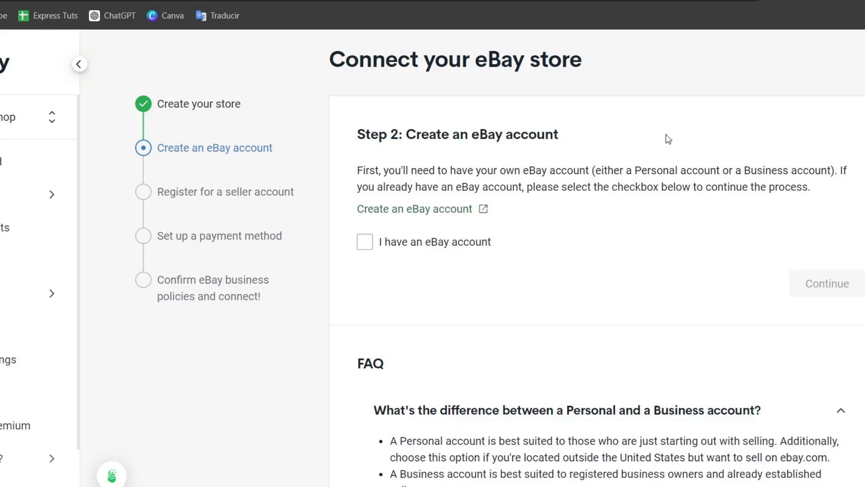
click(362, 250)
click(807, 285)
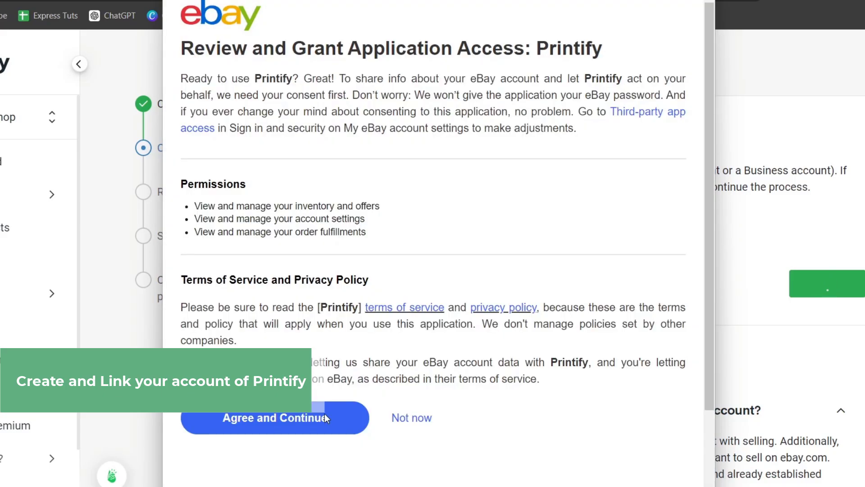
click(299, 415)
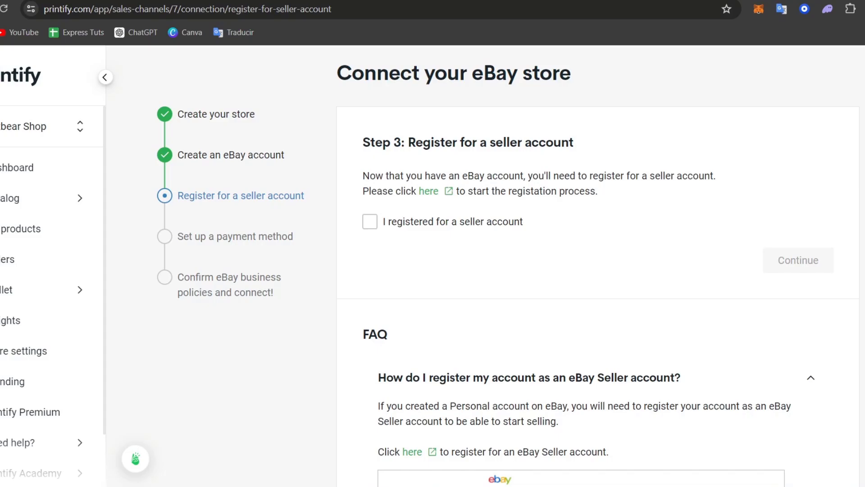
- Open the eBay seller registration link in a new tab from Printify's connection page
click(153, 0)
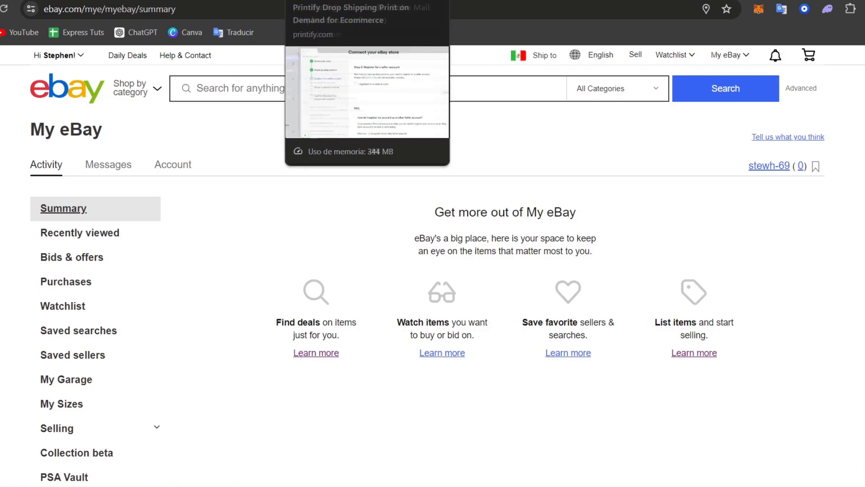
click(296, 0)
click(275, 0)
click(375, 228)
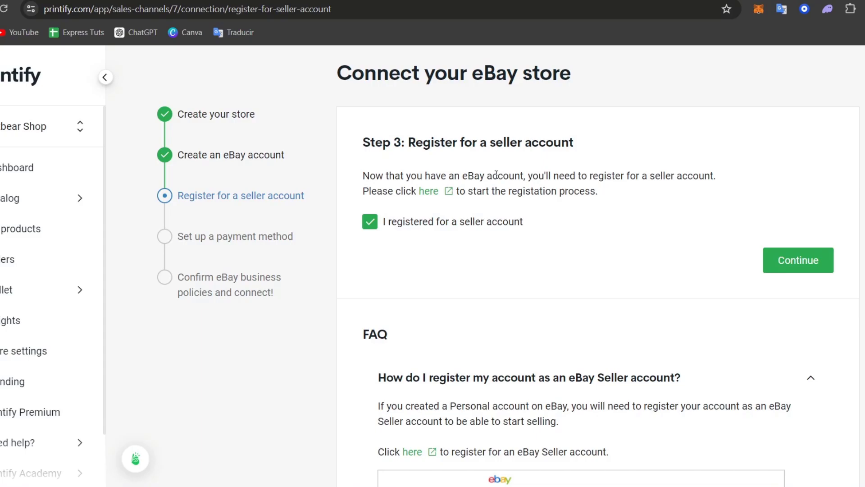
click(378, 223)
right_click(435, 192)
click(480, 203)
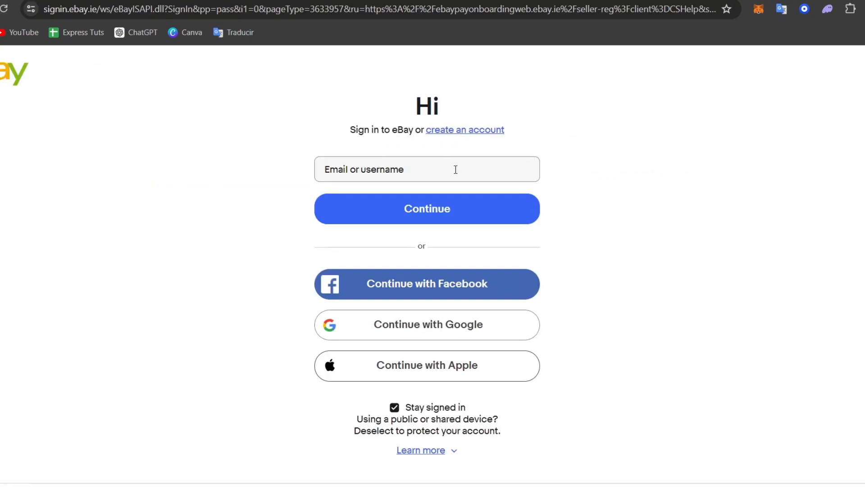
- Sign in on eBay, accept cookies and begin the Payoneer seller payments setup
click(442, 161)
click(627, 223)
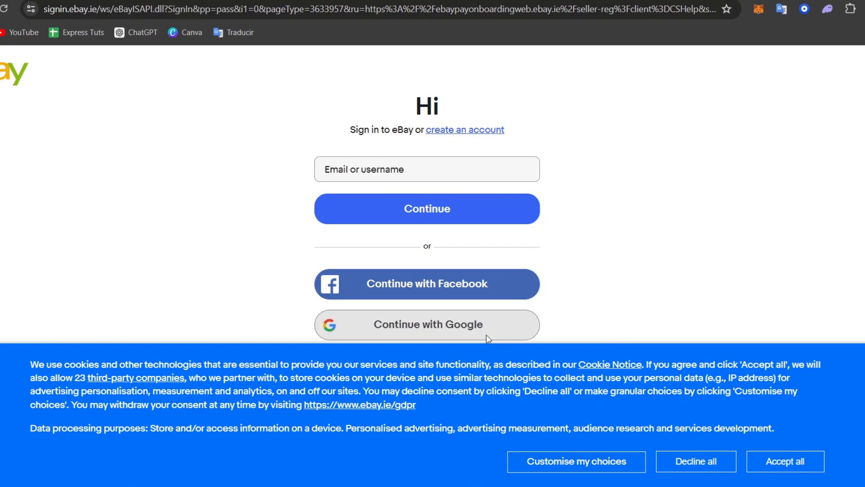
click(478, 175)
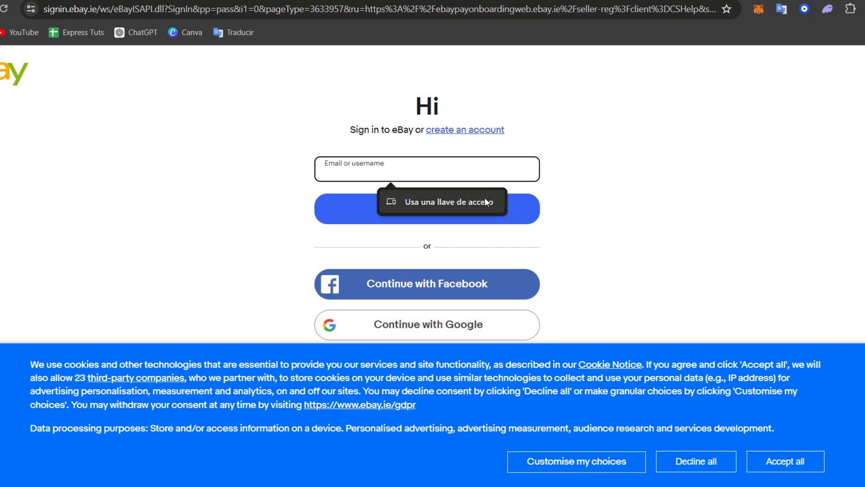
click(776, 463)
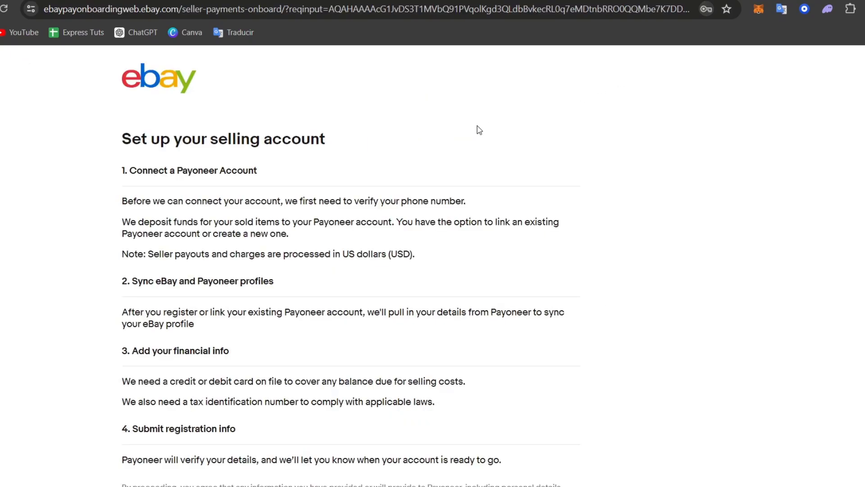
scroll(403, 147, down, 3)
click(154, 453)
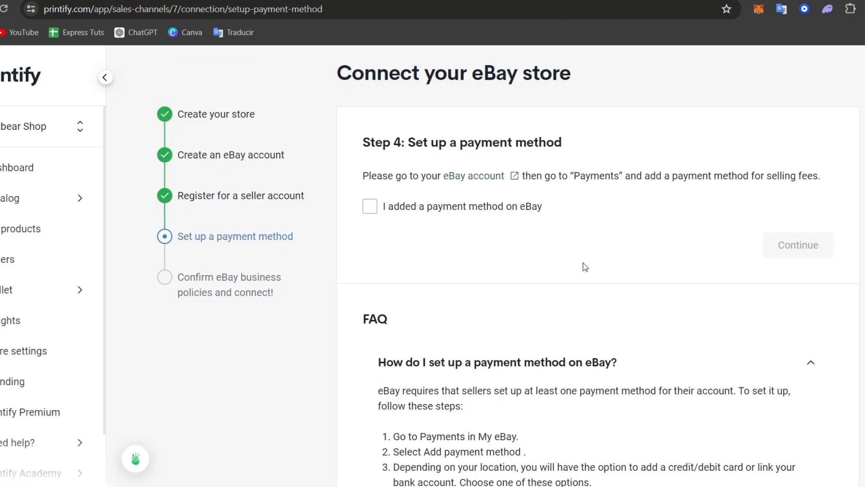
- Confirm 'I added a payment method on eBay' and 'I understand the required eBay business policies'
click(513, 210)
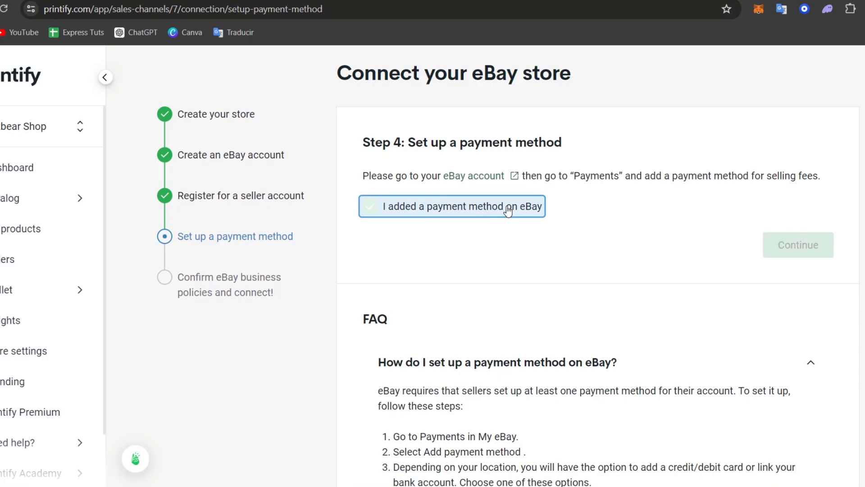
click(786, 245)
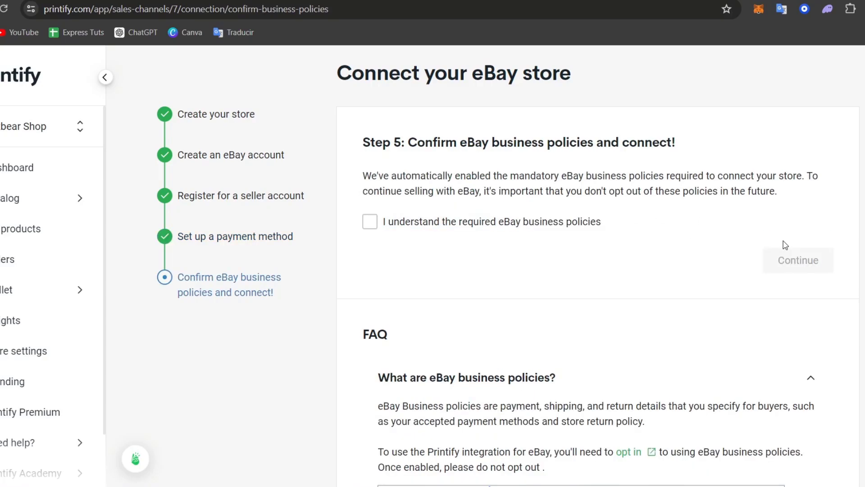
click(515, 221)
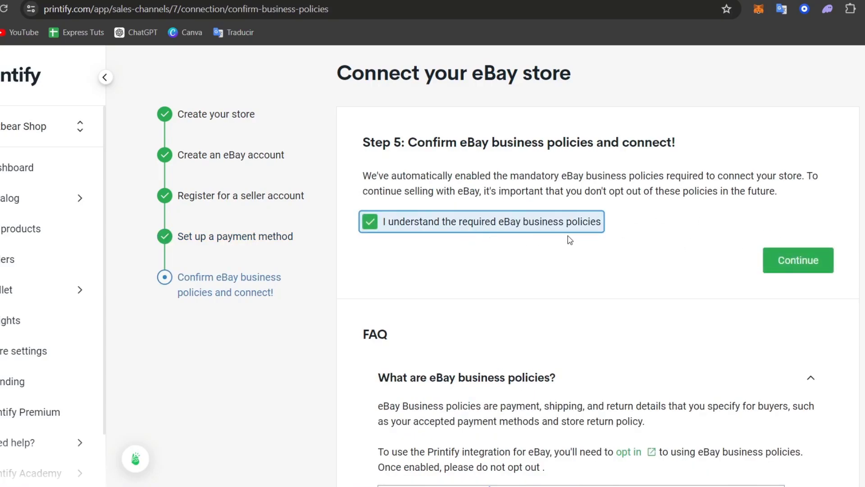
click(784, 261)
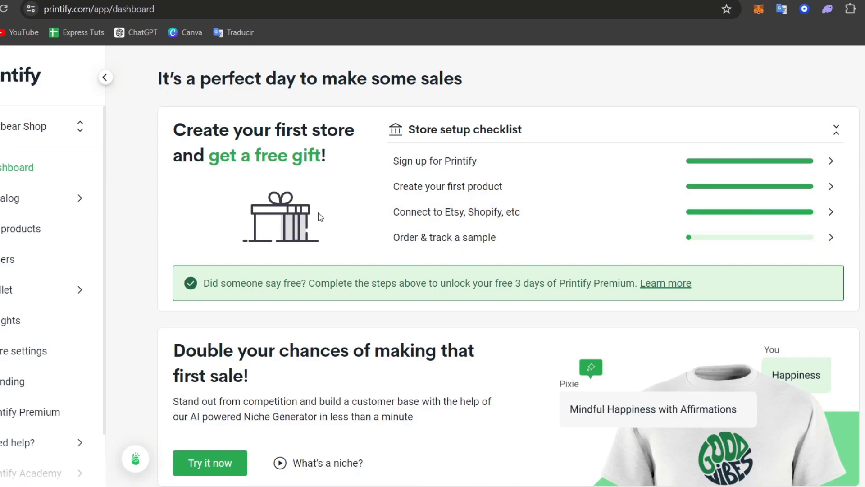
- Open the full product catalog and browse the Hoodies category
mouse_move(50, 203)
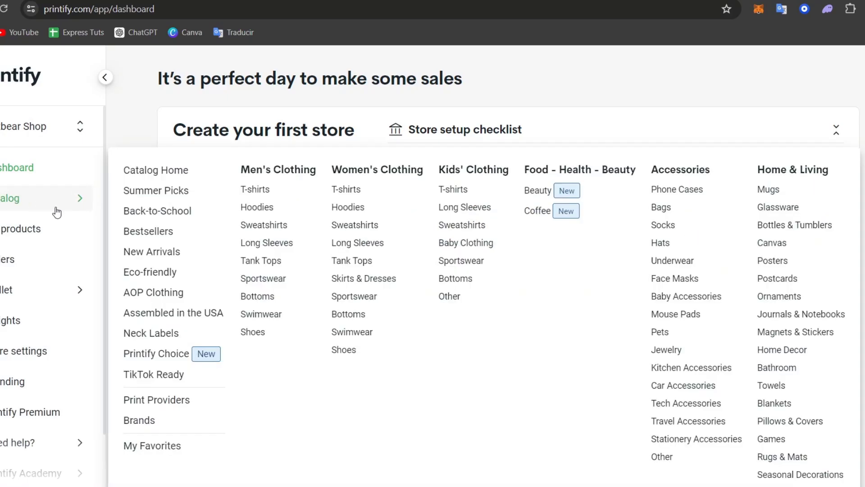
click(34, 230)
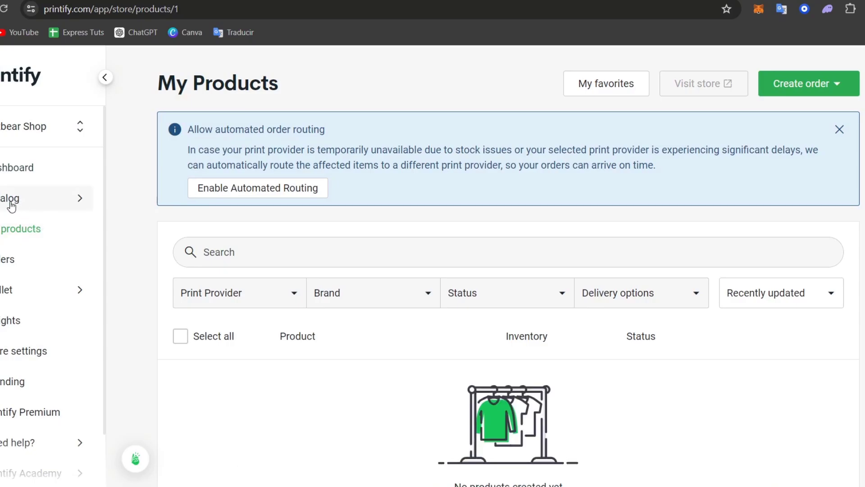
mouse_move(12, 207)
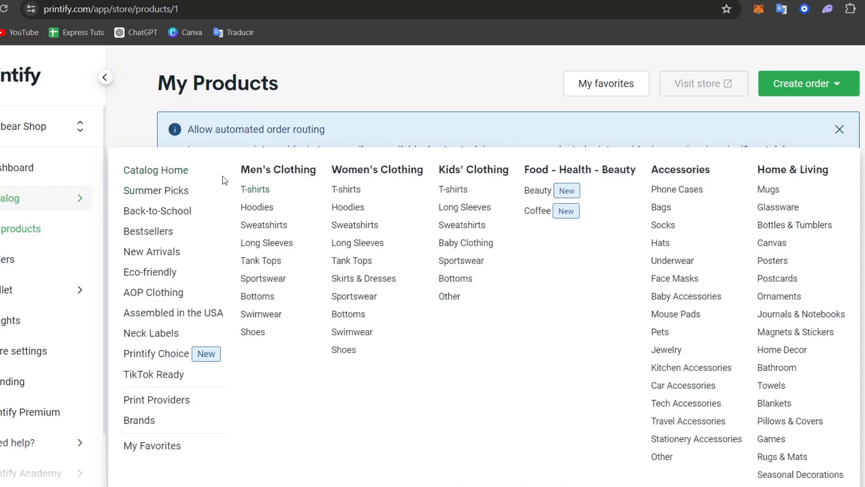
click(168, 171)
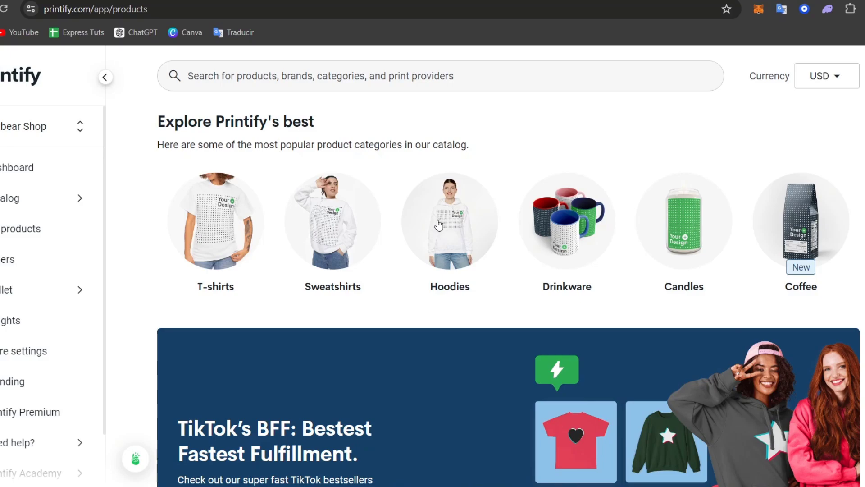
click(463, 242)
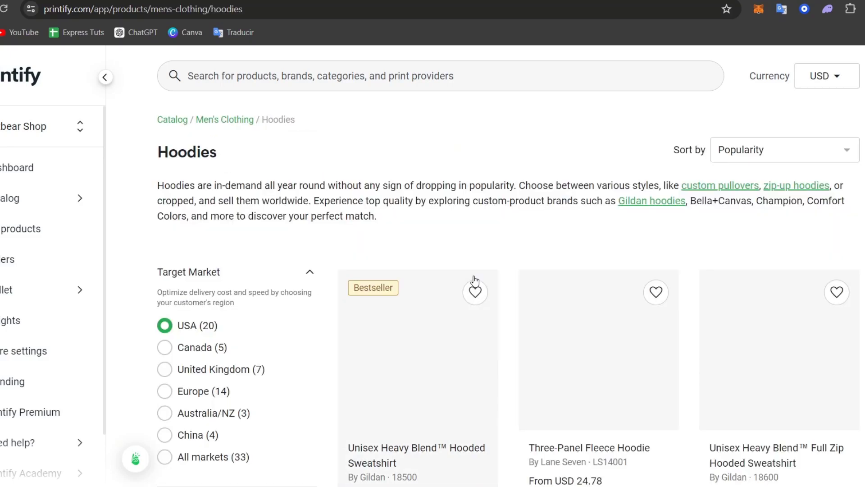
- Scroll the hoodies list and open the Unisex Pullover Hoodie (AOP)
scroll(602, 253, down, 8)
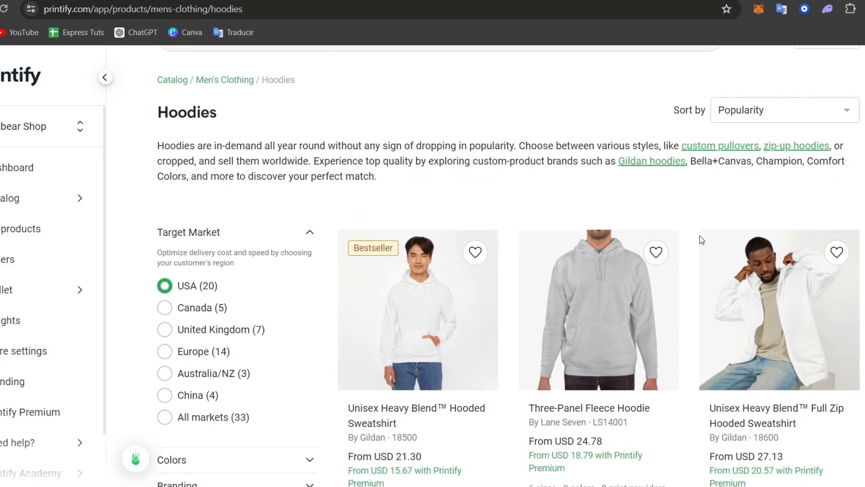
scroll(701, 240, down, 2)
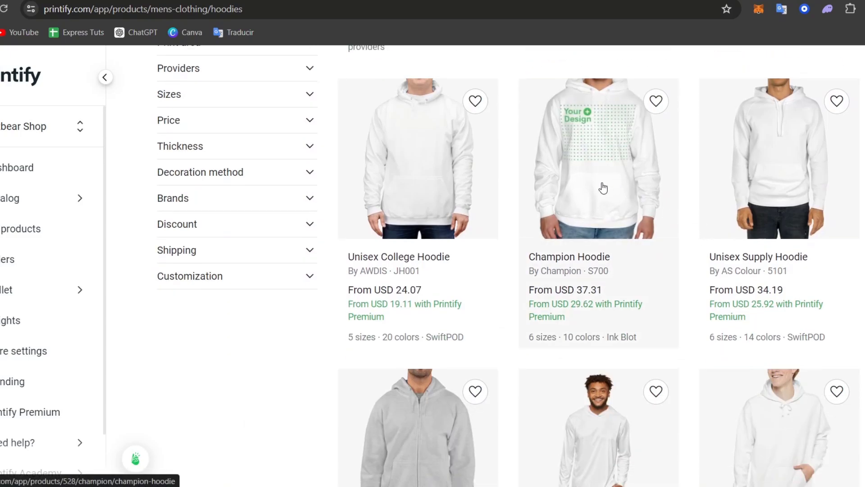
scroll(793, 179, down, 3)
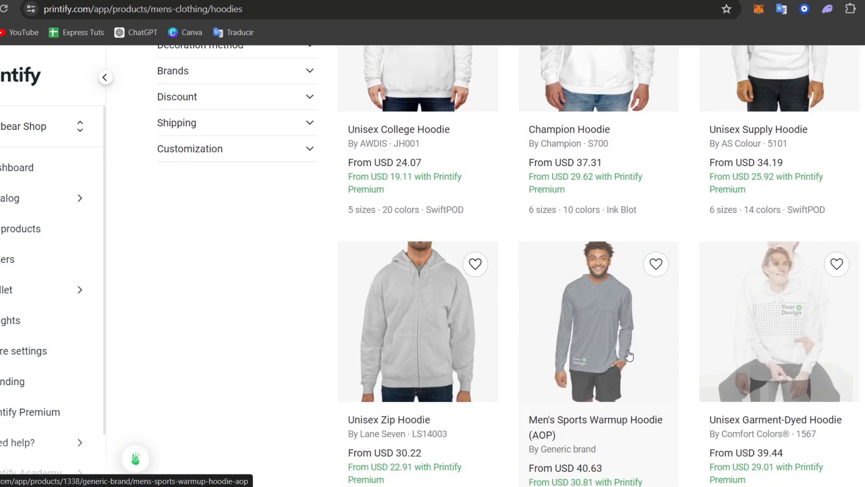
scroll(594, 353, down, 4)
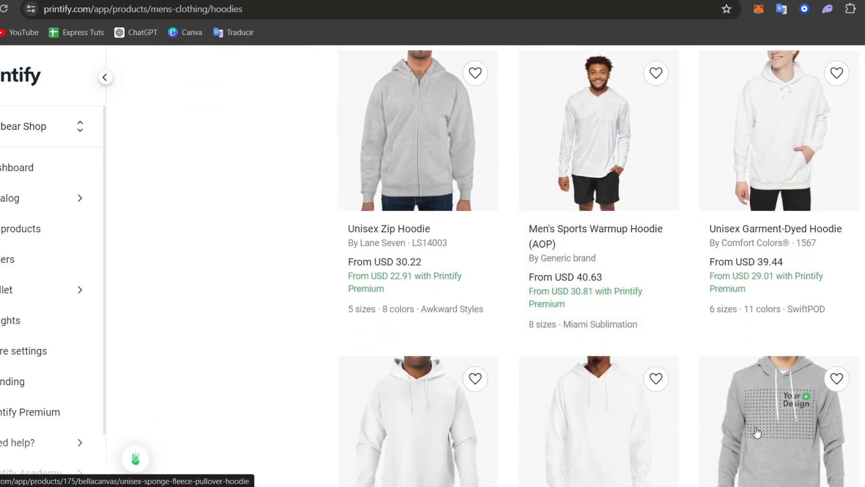
scroll(766, 432, down, 7)
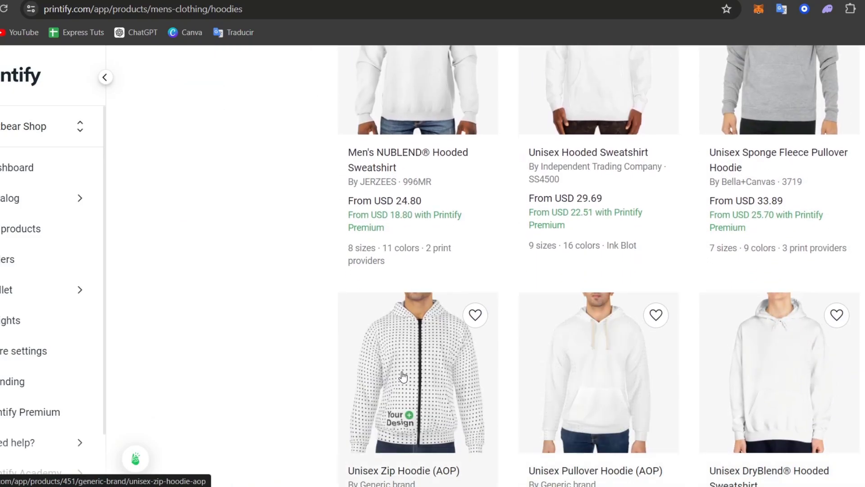
scroll(560, 393, down, 5)
scroll(800, 415, down, 5)
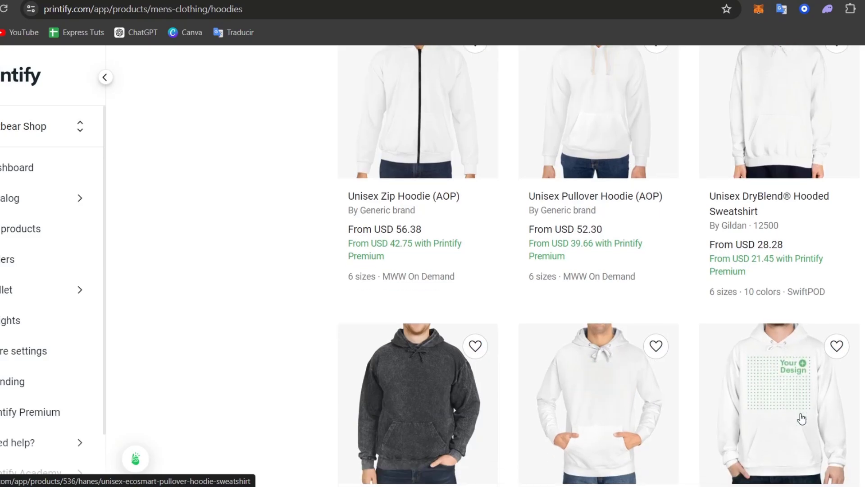
scroll(801, 314, down, 2)
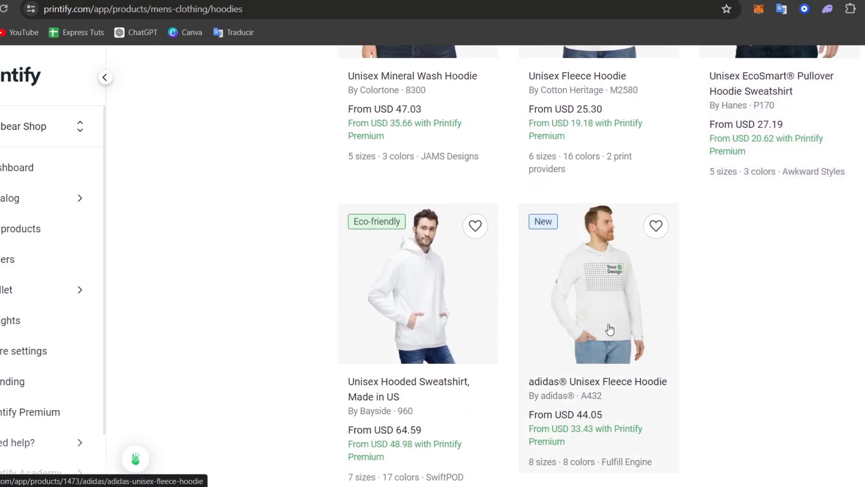
scroll(641, 314, up, 6)
scroll(806, 329, up, 4)
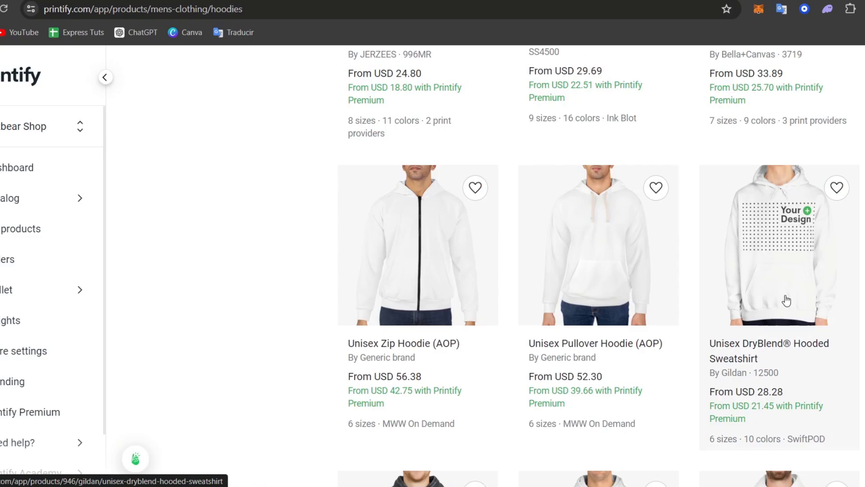
click(630, 310)
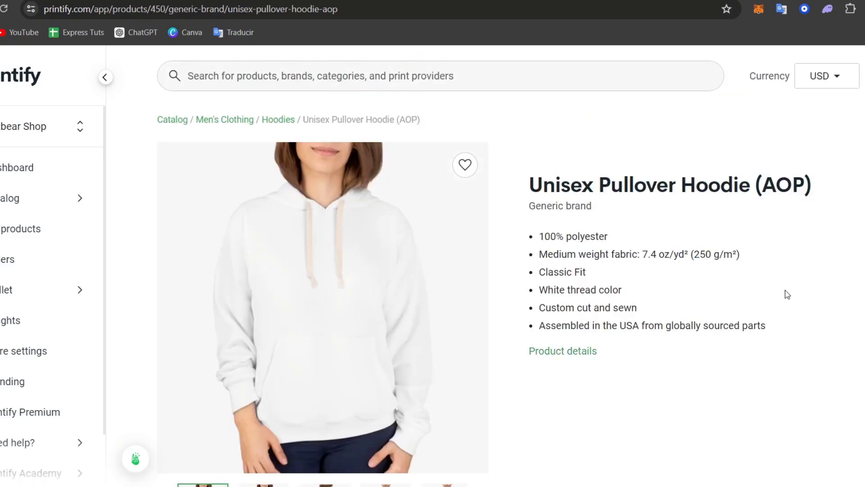
- Scroll down the Unisex Pullover Hoodie (AOP) page toward the MWW On Demand provider
scroll(786, 295, down, 5)
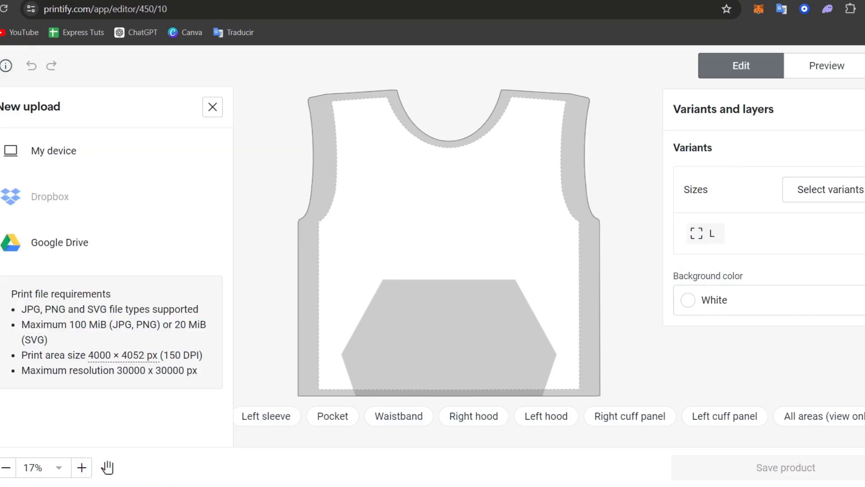
- Upload 'Diseño sin título (9)' from the device and enlarge it over the hoodie front
click(59, 151)
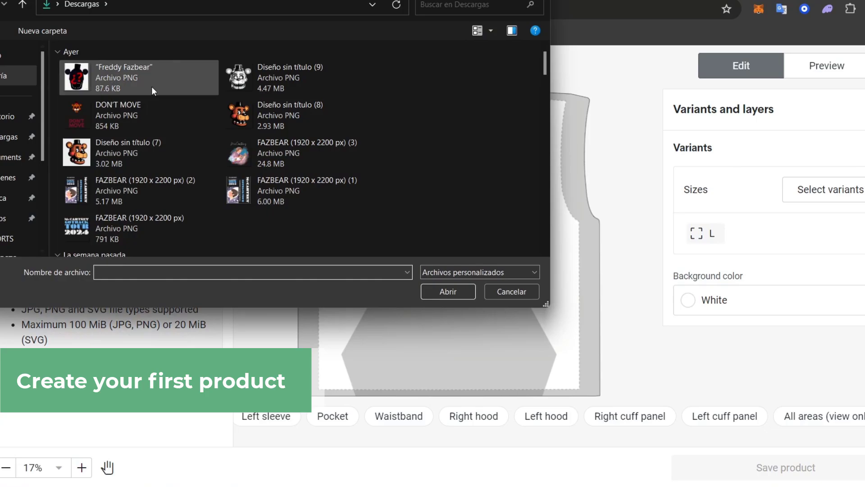
click(239, 81)
click(456, 291)
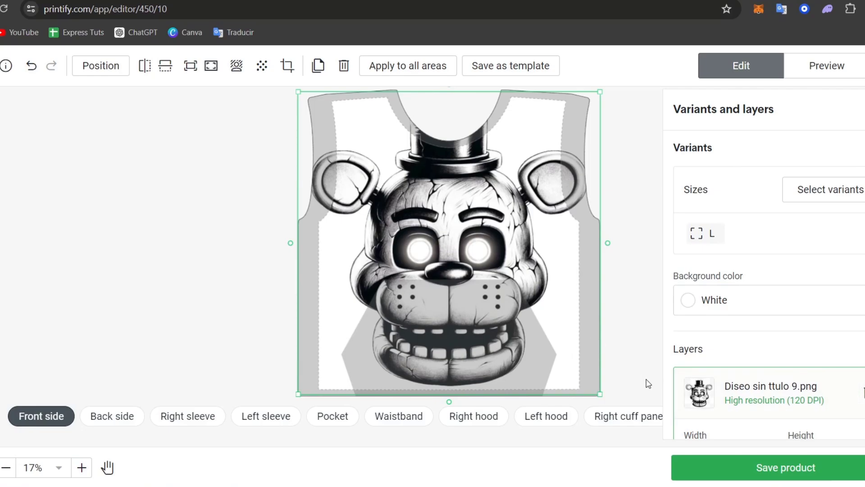
scroll(604, 260, down, 3)
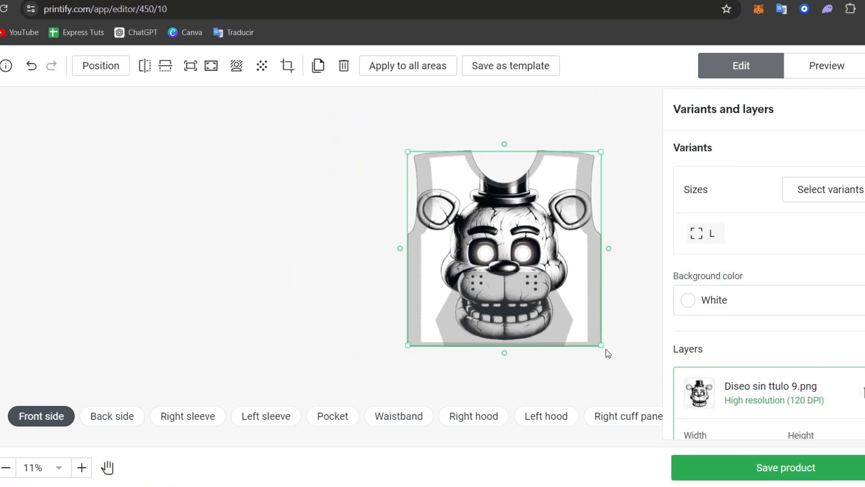
mouse_move(602, 346)
mouse_down()
mouse_move(650, 391)
mouse_move(600, 330)
mouse_up()
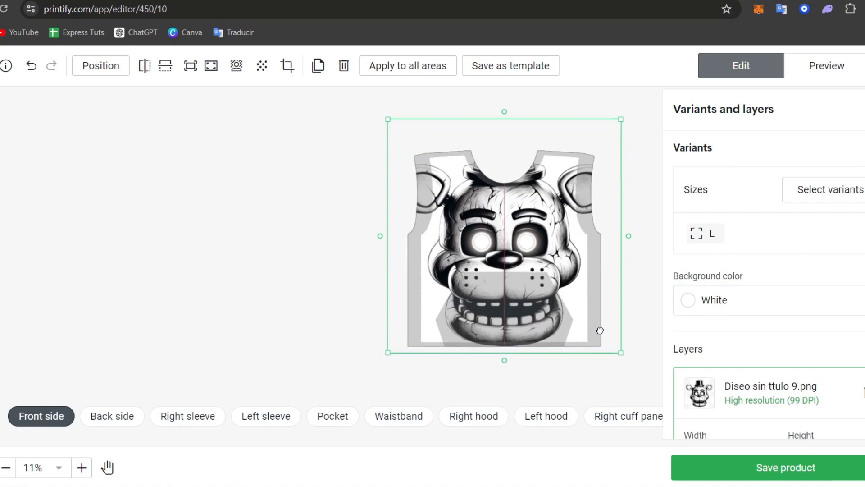
- Select all six size variants of the hoodie
click(633, 314)
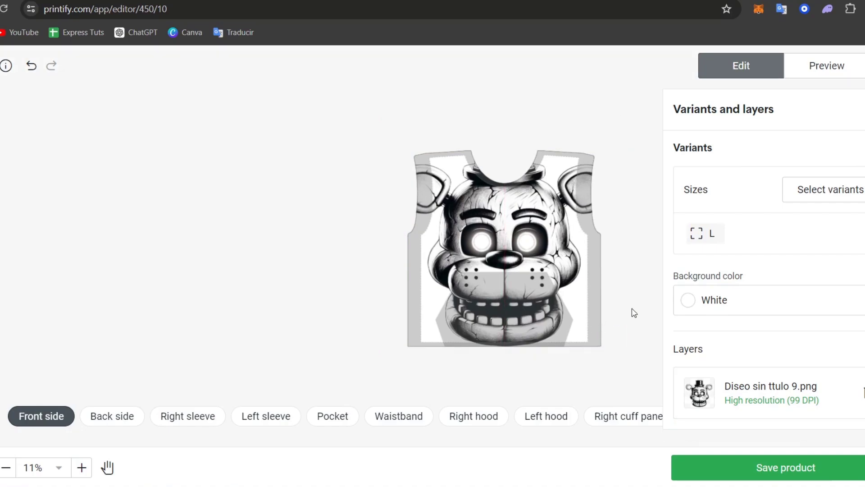
click(829, 199)
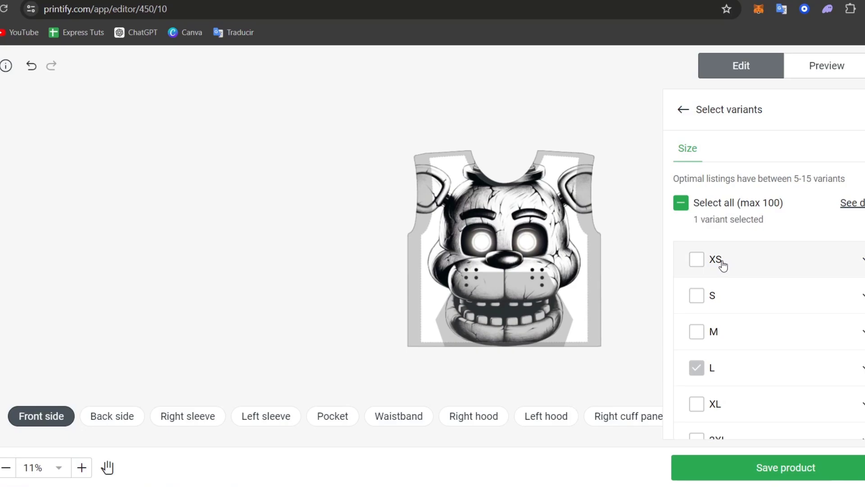
click(685, 208)
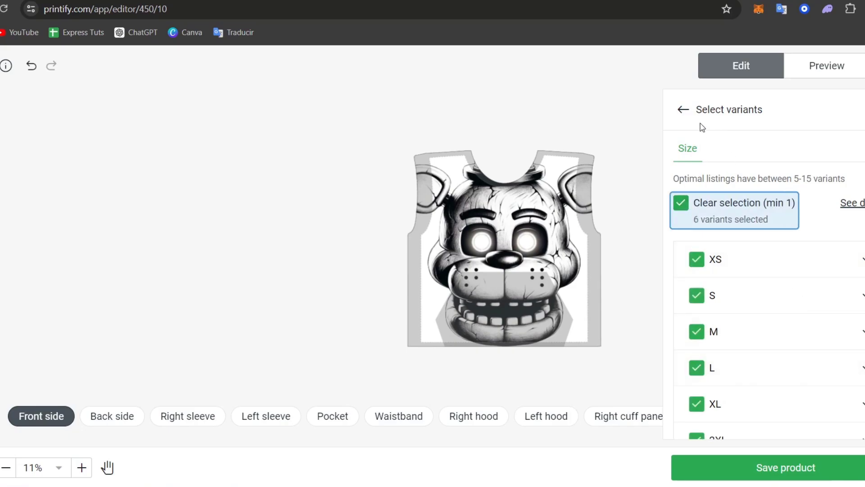
click(683, 109)
- Set the background colour to Black, check the back side, and save the product
click(771, 322)
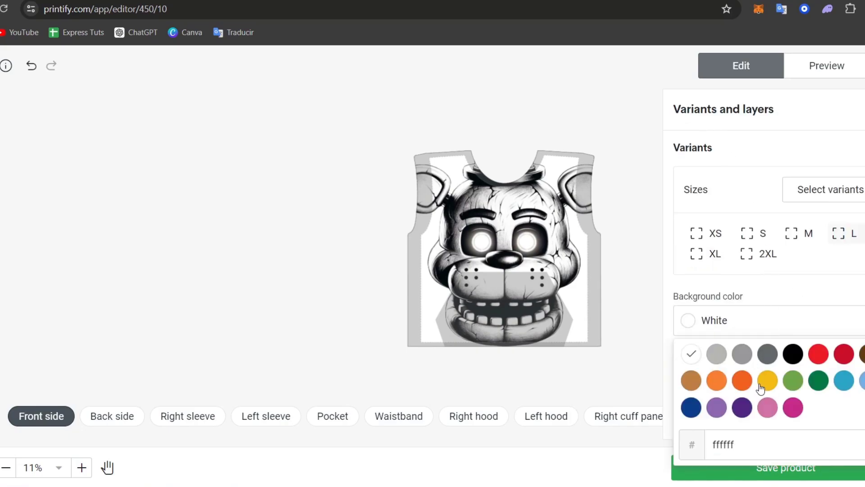
click(793, 354)
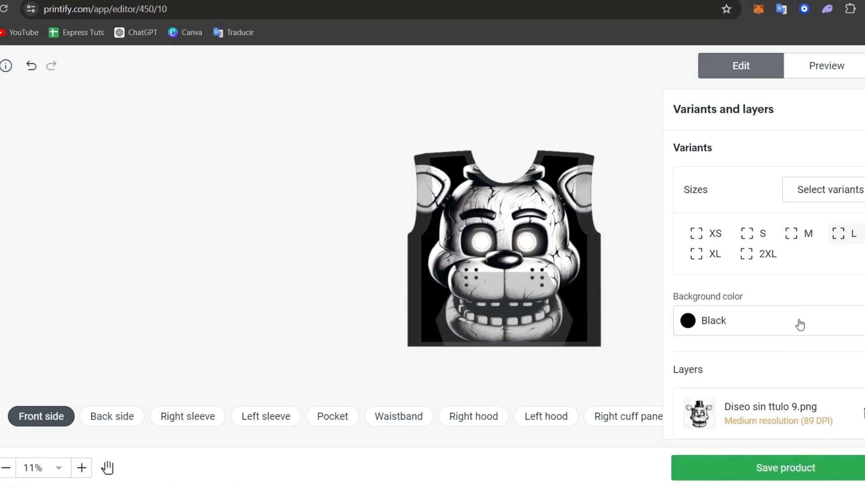
scroll(824, 297, down, 1)
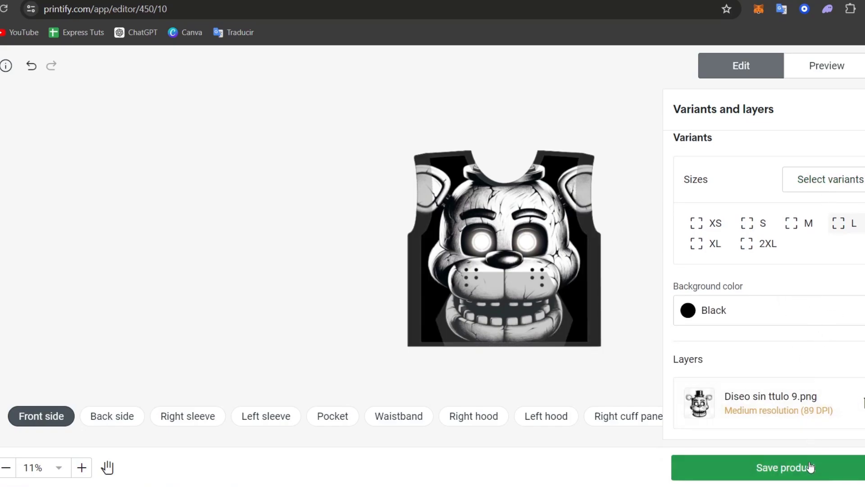
click(126, 418)
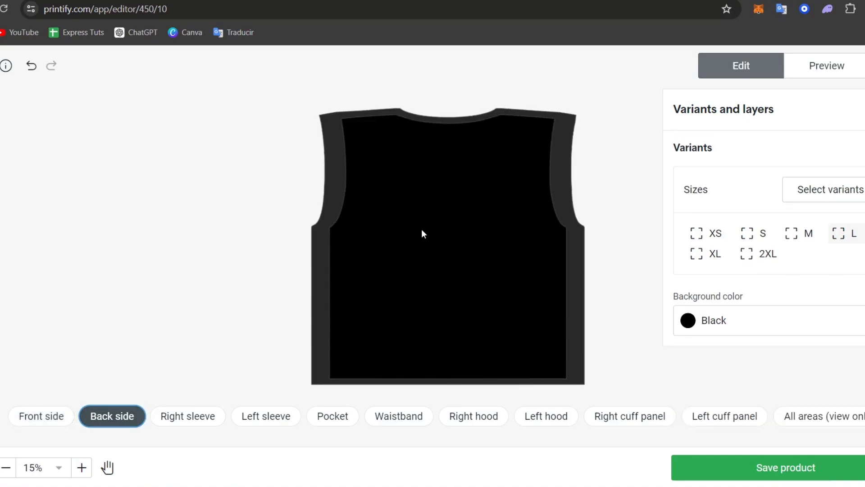
click(806, 464)
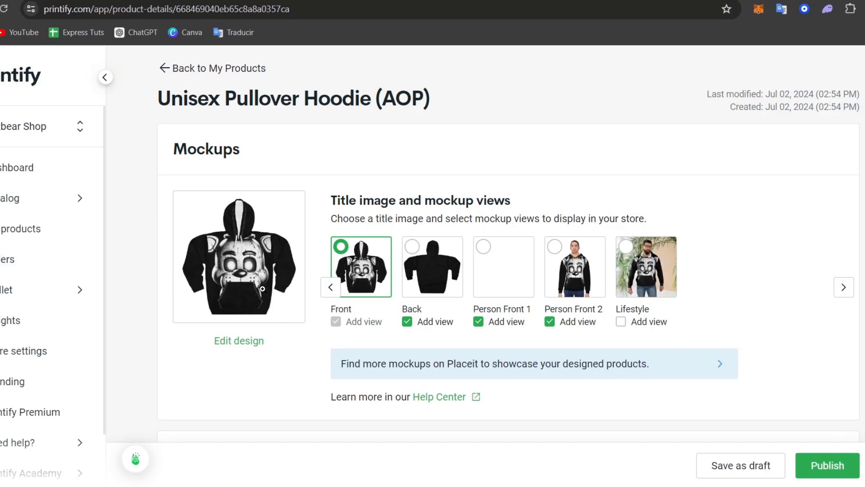
- Add the Person Front 2 and Lifestyle mockups to the listing views, keeping Front as the title image
click(574, 278)
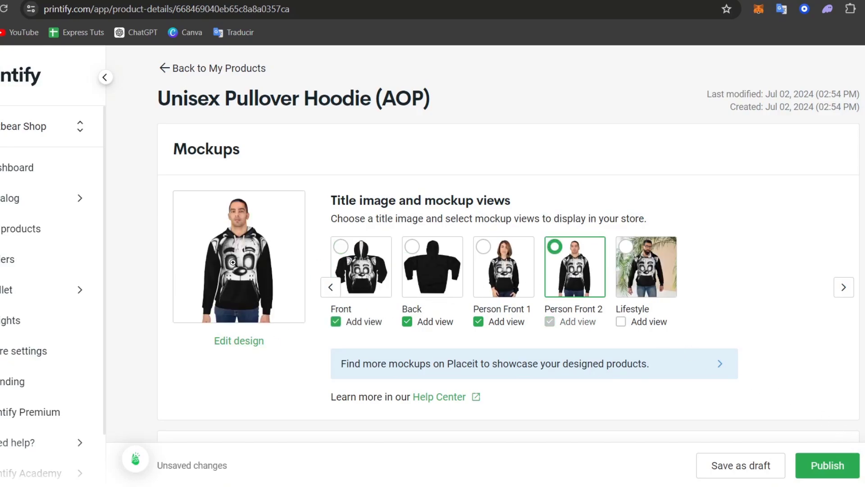
click(644, 282)
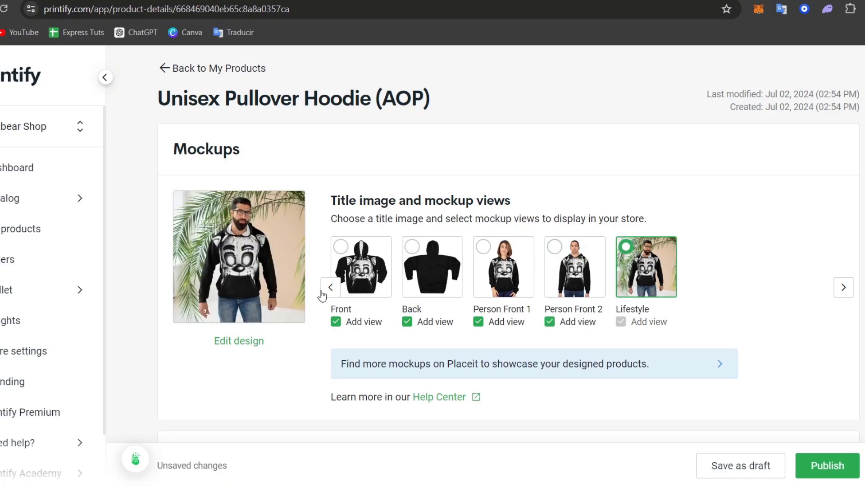
click(382, 293)
- Rename the listing title to 'Fazbear Unisex Pullover Hoodie (AOP)' and scroll down to Pricing
scroll(589, 311, down, 7)
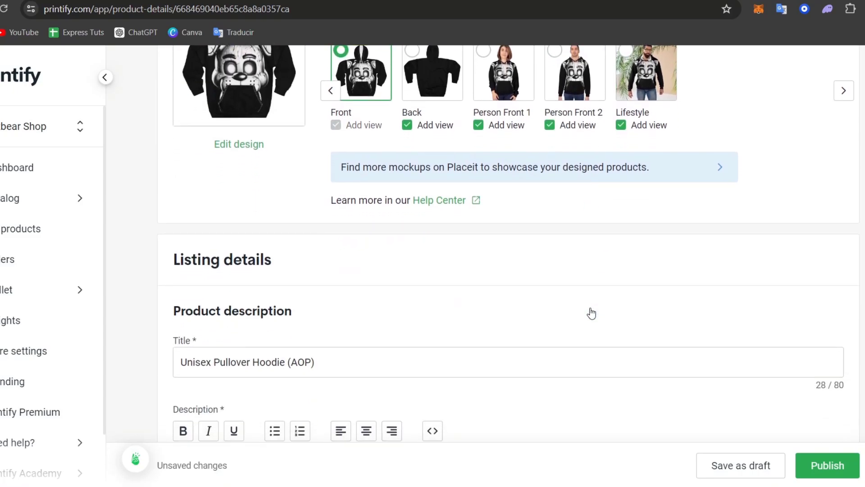
click(349, 244)
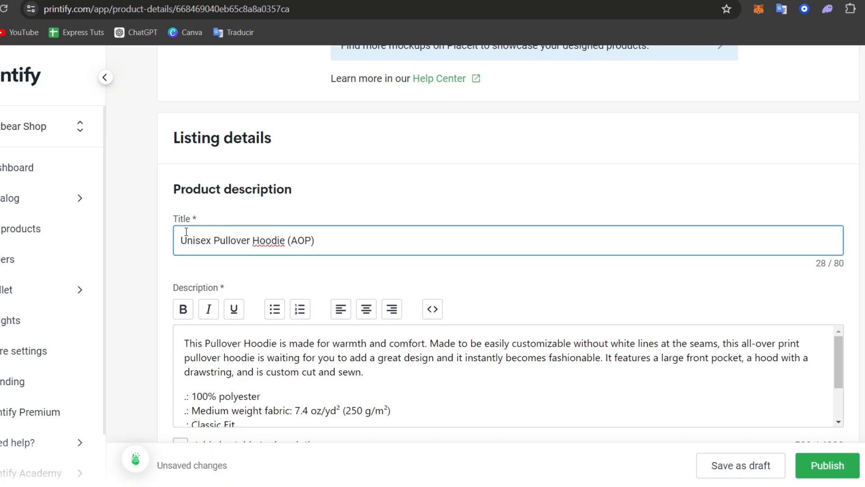
text(F)
key(BackSpace)
text(Fazbea)
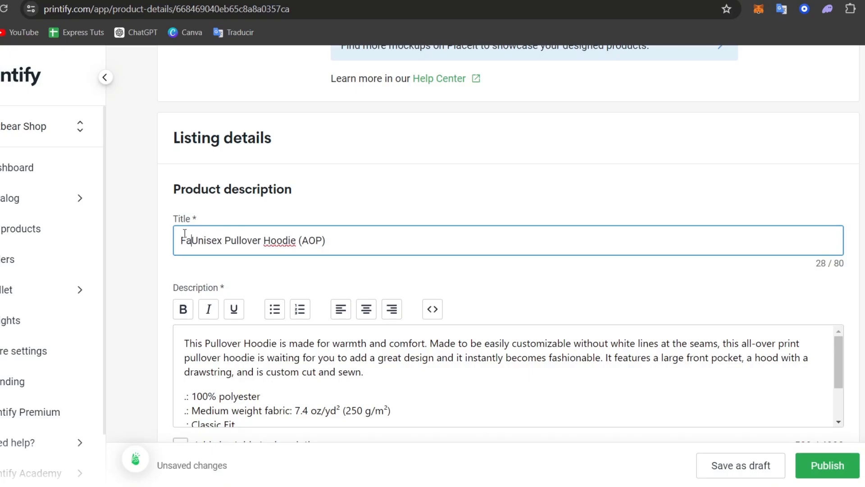
text(r)
scroll(491, 335, down, 2)
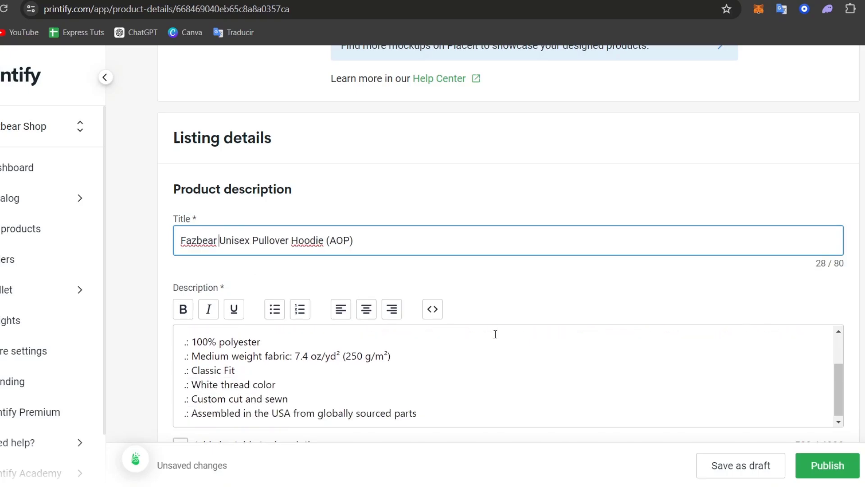
scroll(711, 304, down, 7)
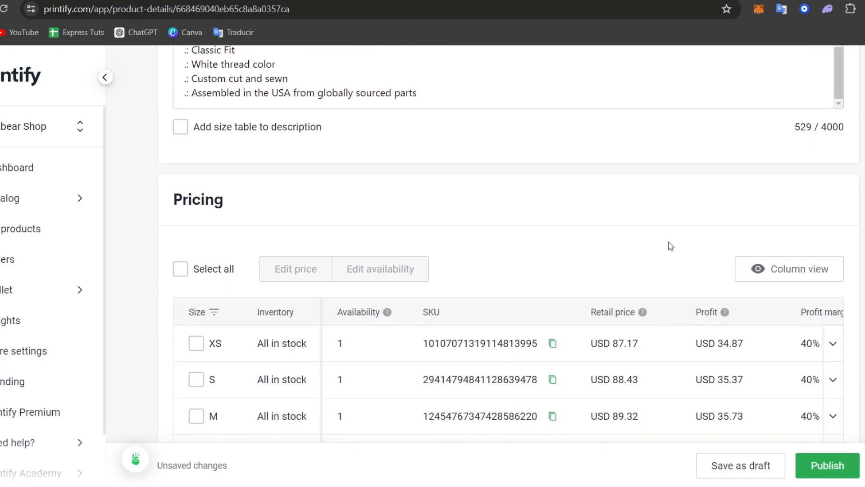
scroll(671, 245, down, 3)
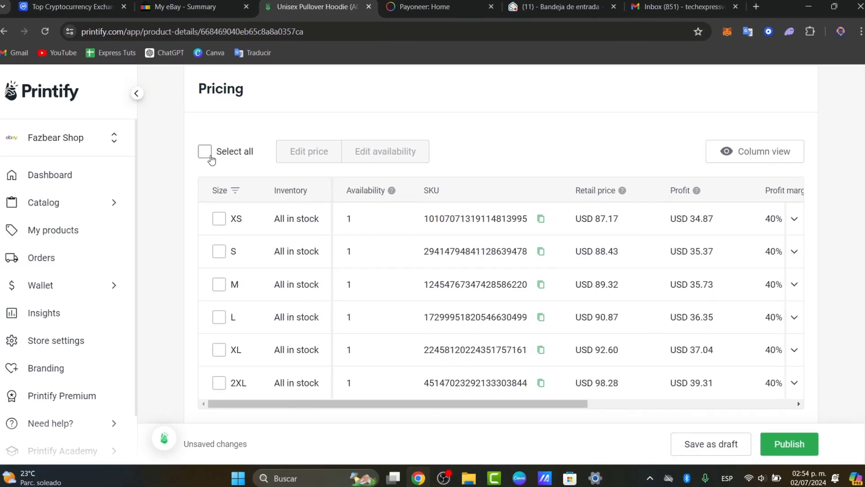
- Set a 2% profit margin on all six selected hoodie sizes
click(180, 141)
click(366, 161)
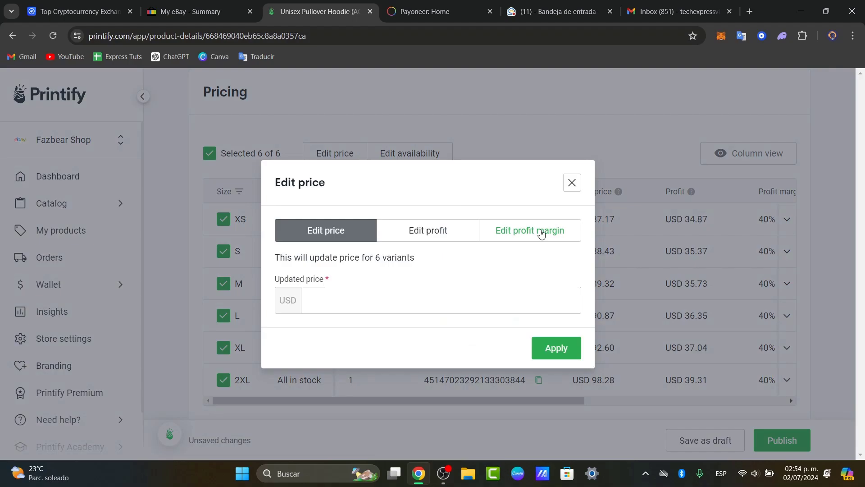
click(541, 231)
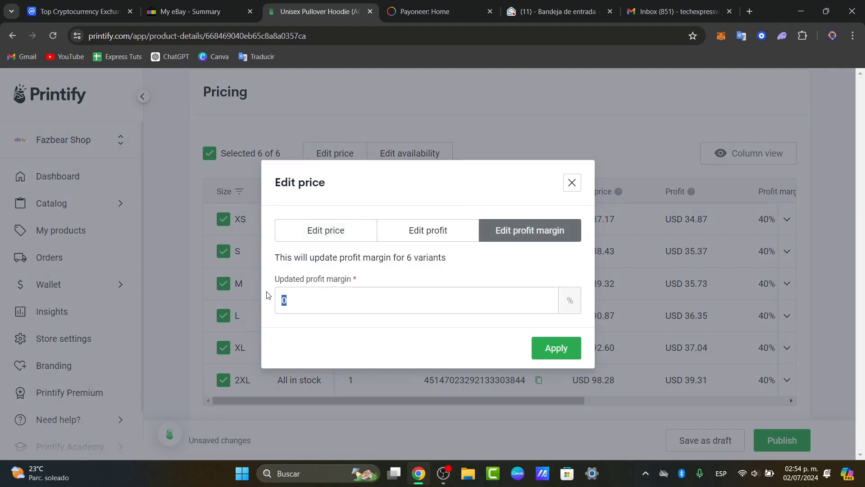
text(2)
click(549, 349)
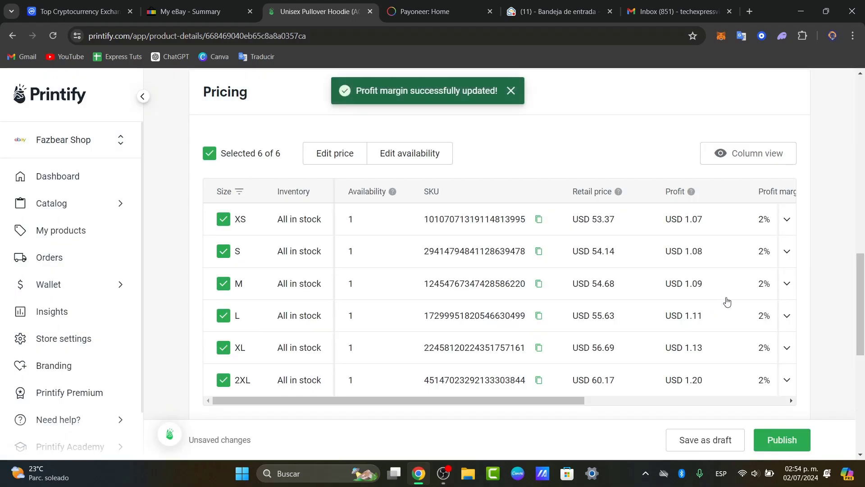
- Publish the Fazbear hoodie to the eBay store
scroll(726, 300, down, 8)
scroll(793, 288, down, 1)
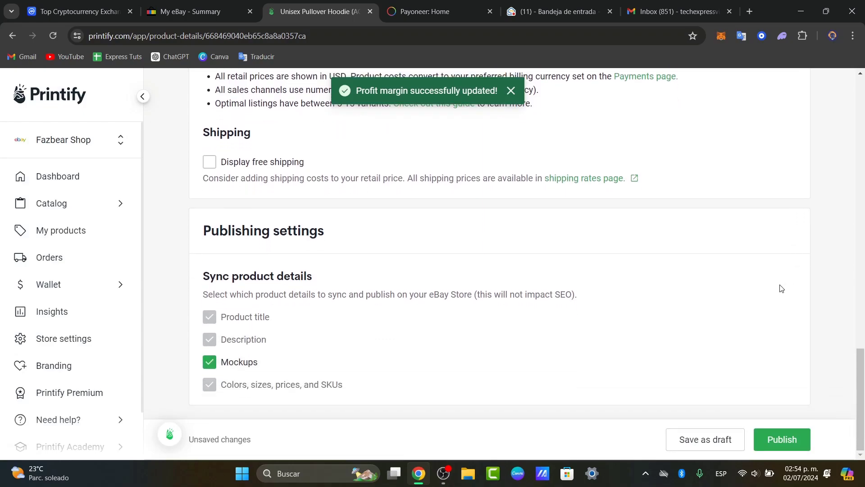
click(781, 438)
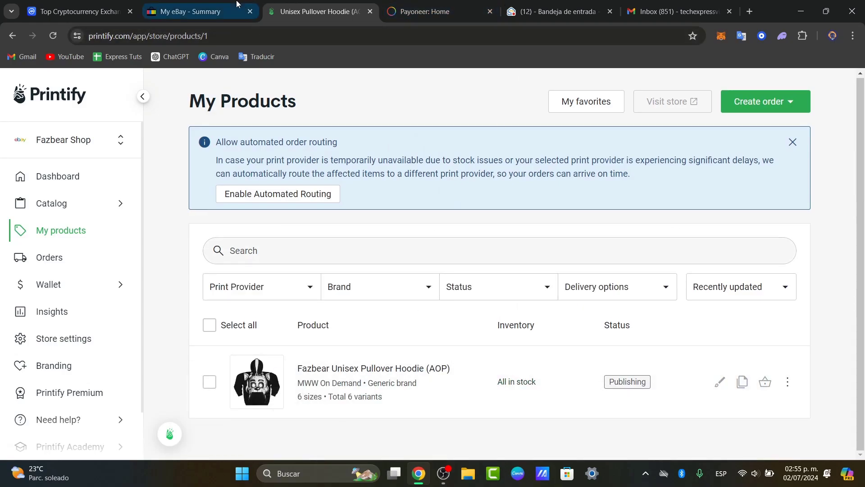
- Check the My eBay account summary and return to Printify's product list
click(216, 7)
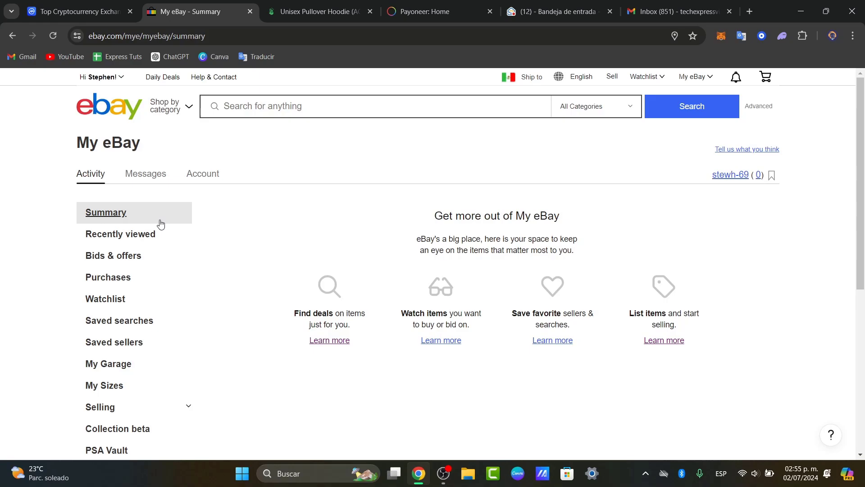
click(305, 4)
click(237, 6)
click(311, 10)
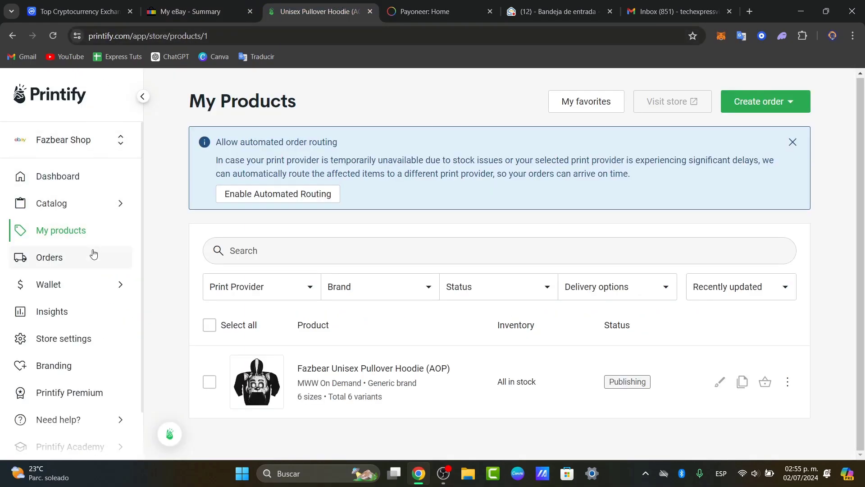
- Open the Fazbear Shop's empty Orders list, glancing at eBay in between
click(73, 257)
scroll(593, 344, down, 3)
scroll(593, 343, down, 1)
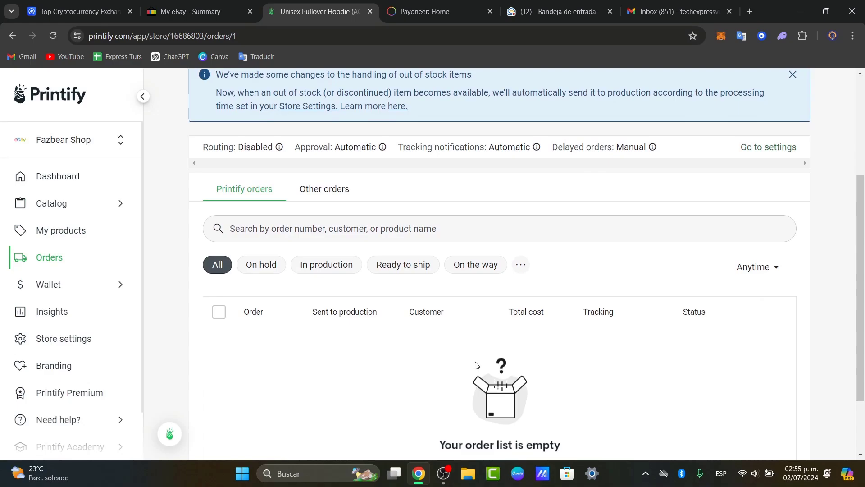
key(ctrl+shift+Tab)
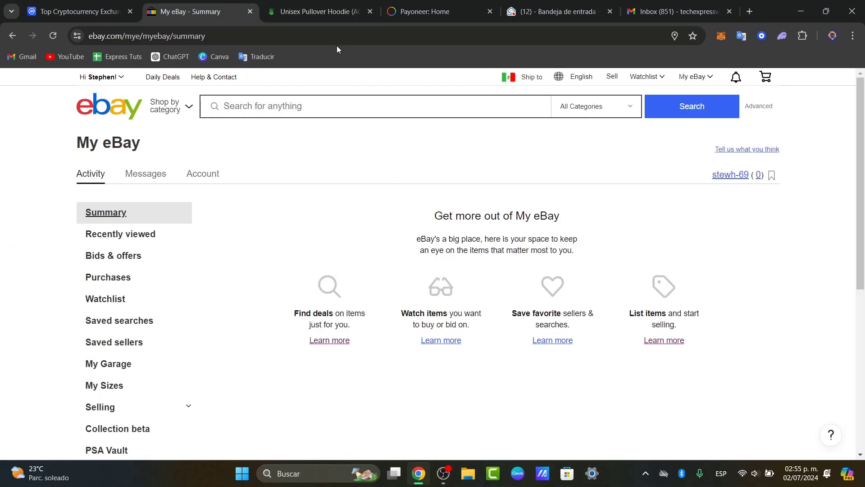
click(335, 20)
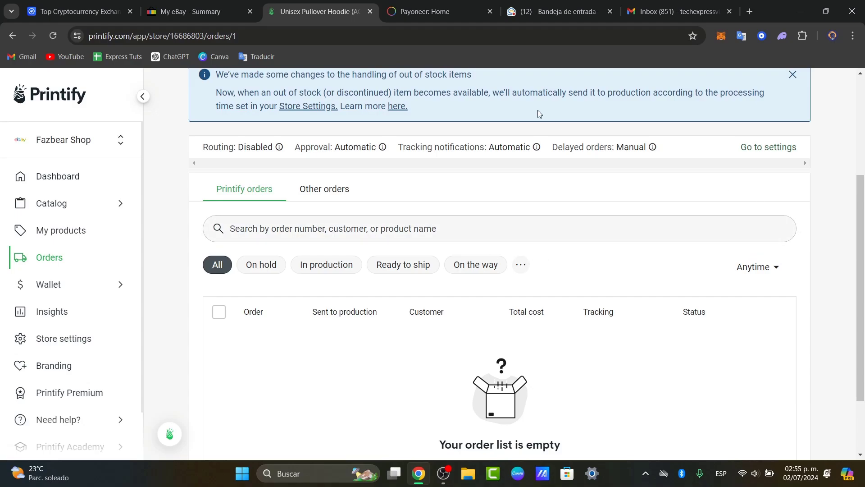
scroll(475, 188, up, 4)
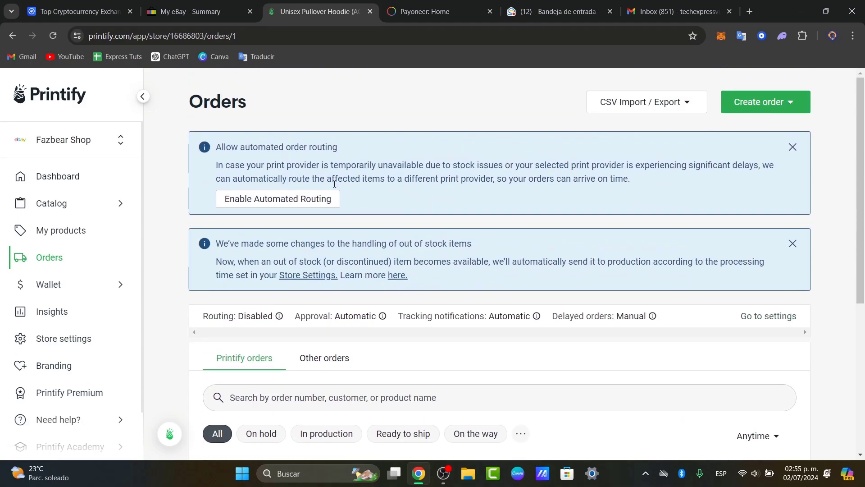
- View the Printify dashboard, then reload the My eBay Summary page
click(85, 187)
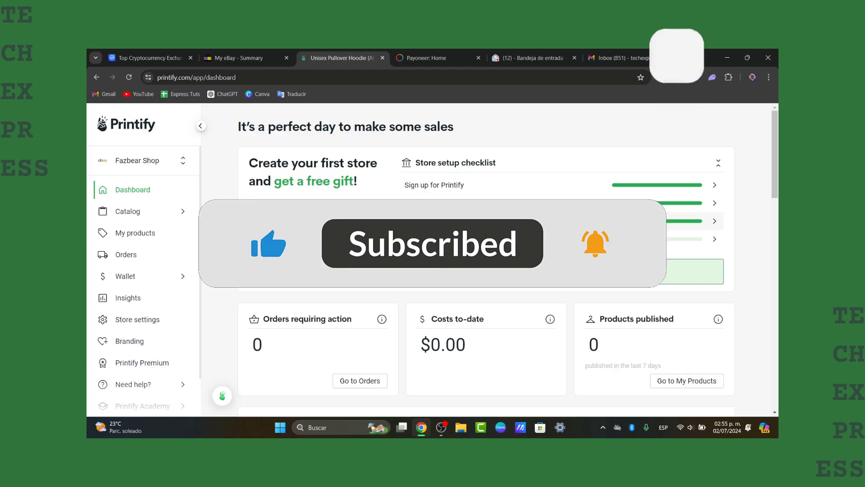
click(268, 54)
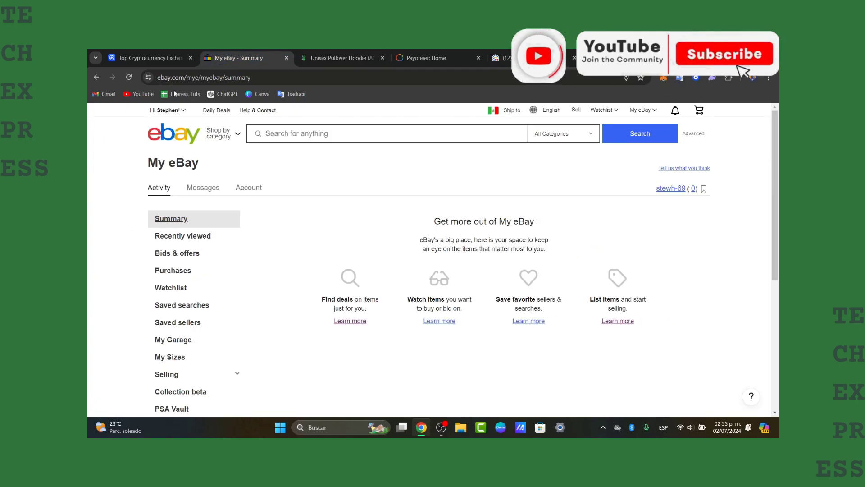
click(130, 77)
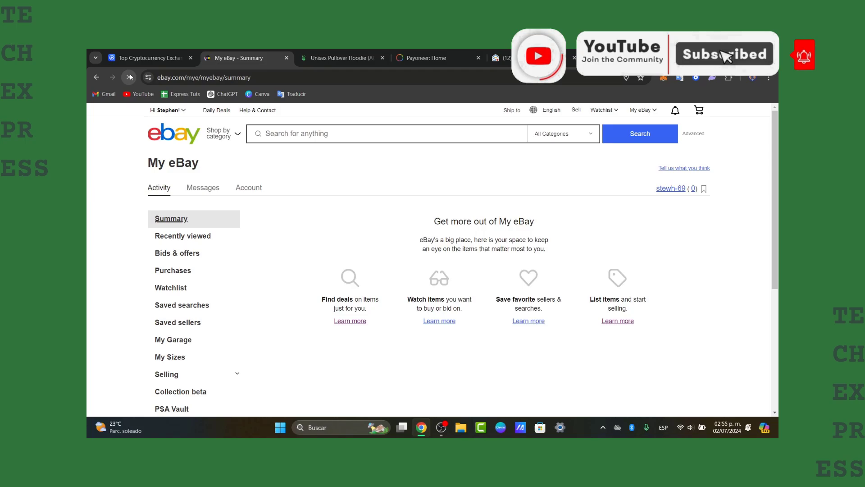